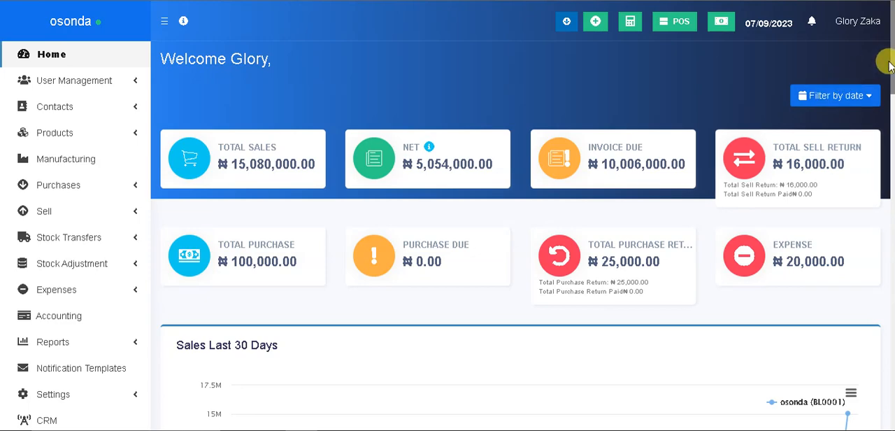
Open the Departments page of the HRM module
left_click_drag(889, 54, 887, 90)
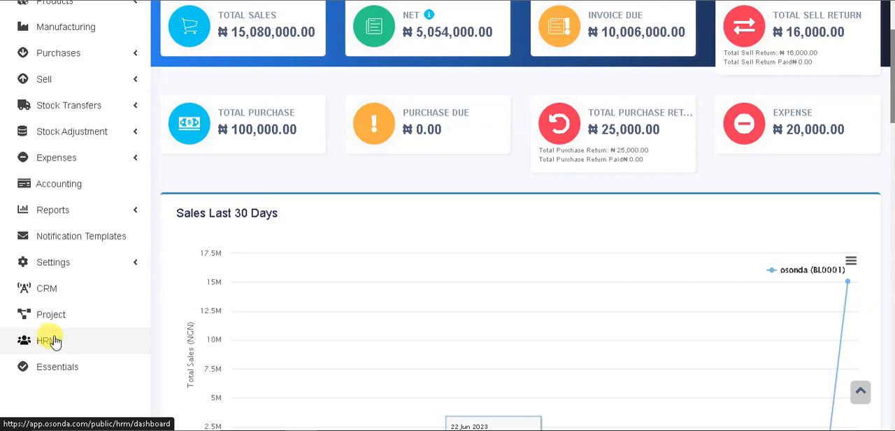
left_click(49, 345)
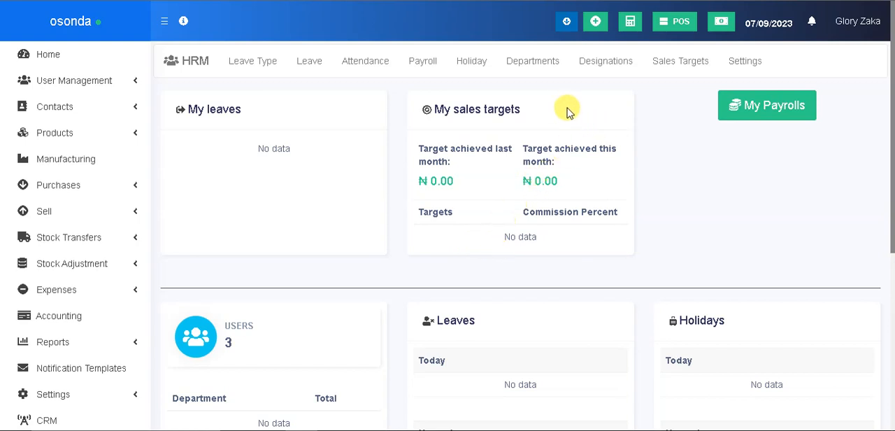
left_click(535, 65)
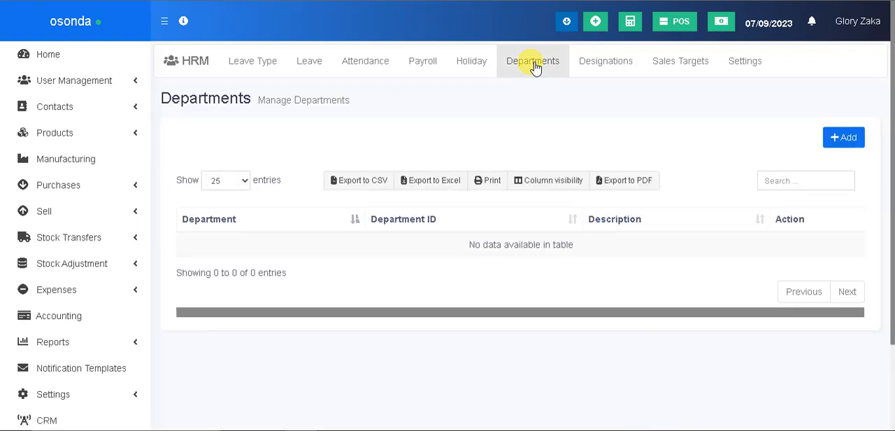
Add a department named Accounts and save it, leaving its ID and description empty
left_click(832, 138)
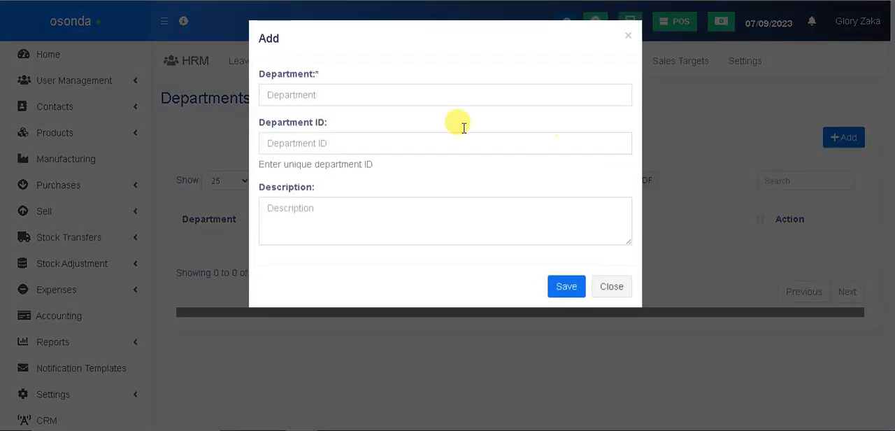
left_click(367, 98)
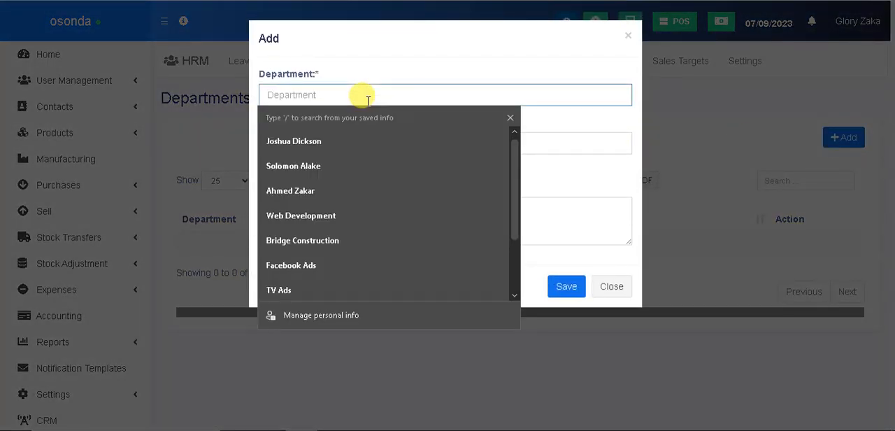
left_click(397, 79)
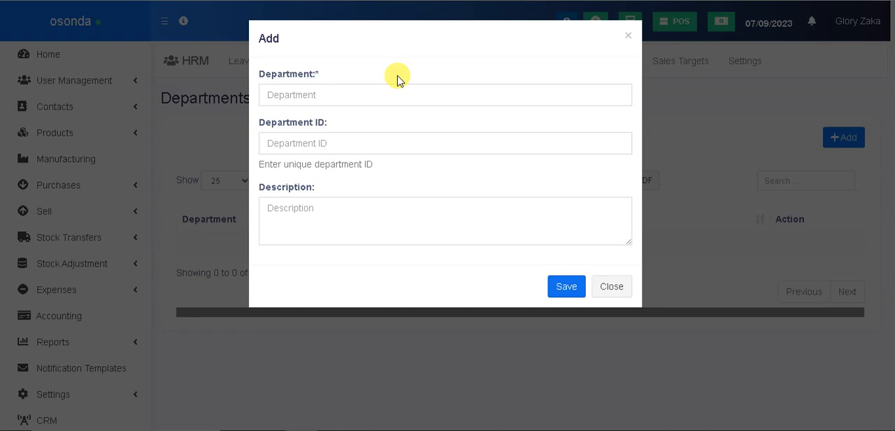
left_click(373, 95)
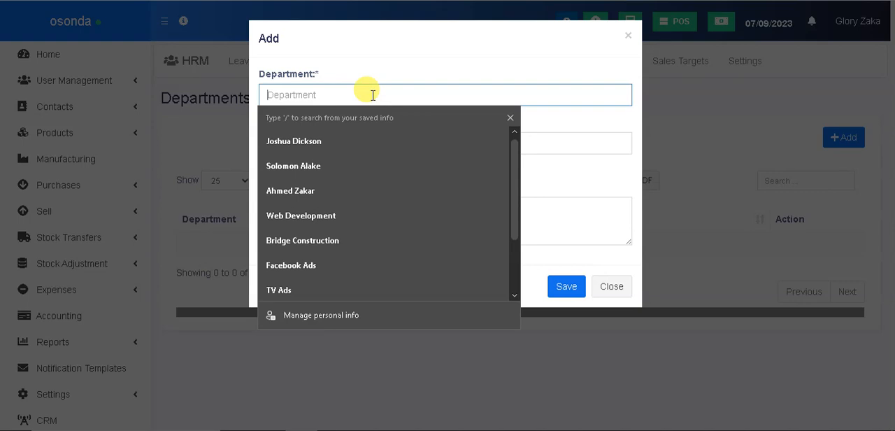
type("A")
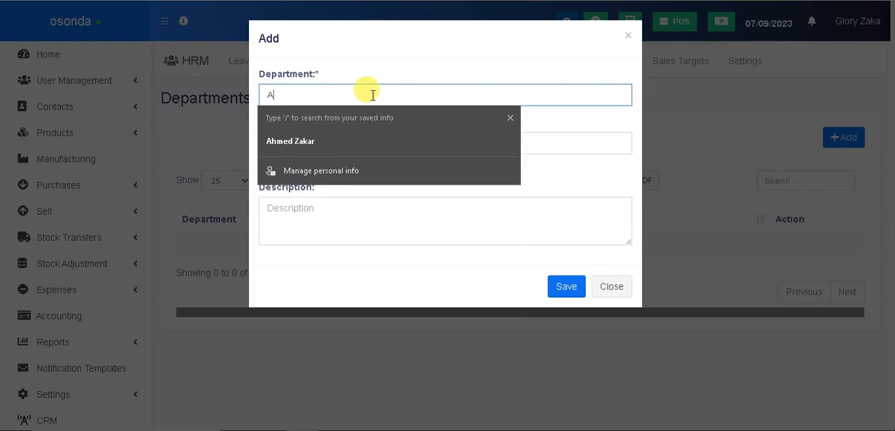
type("counts")
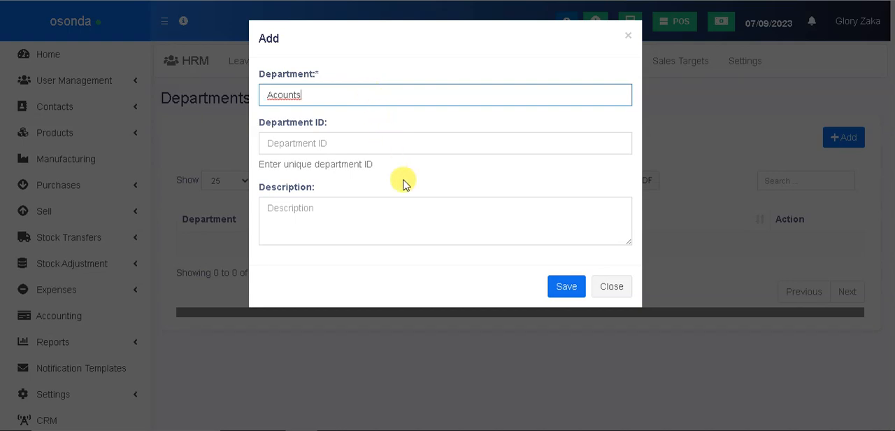
left_click(279, 97)
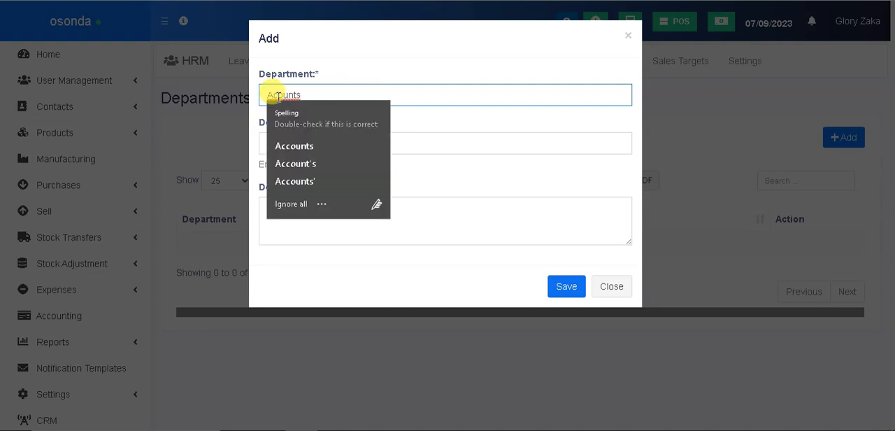
type("co")
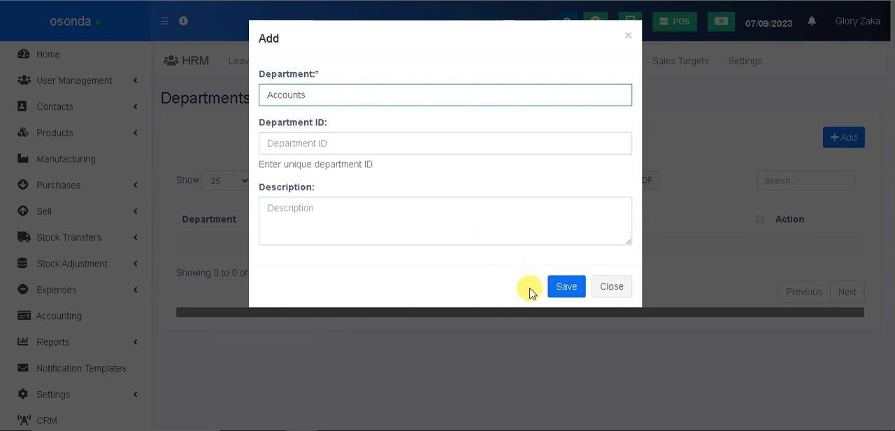
left_click(563, 287)
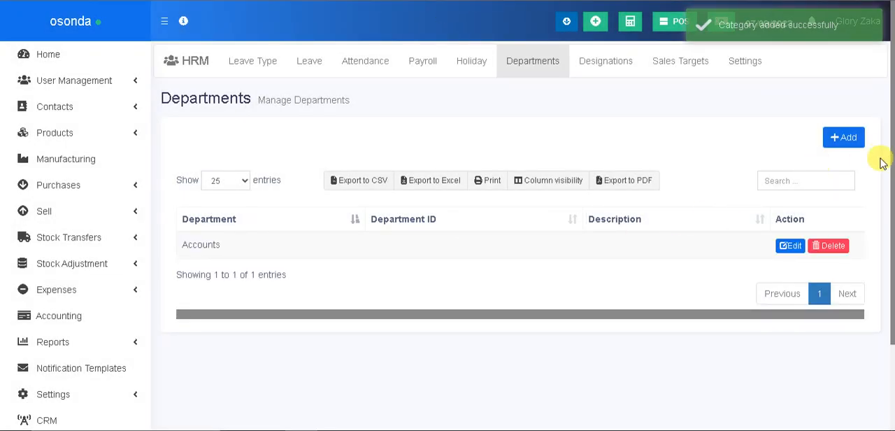
Add a second department named MD and save it without an ID or description
left_click(850, 141)
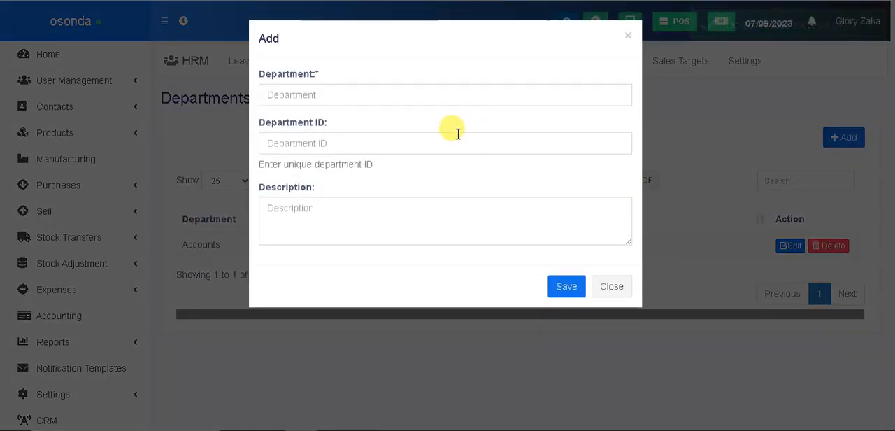
left_click(340, 95)
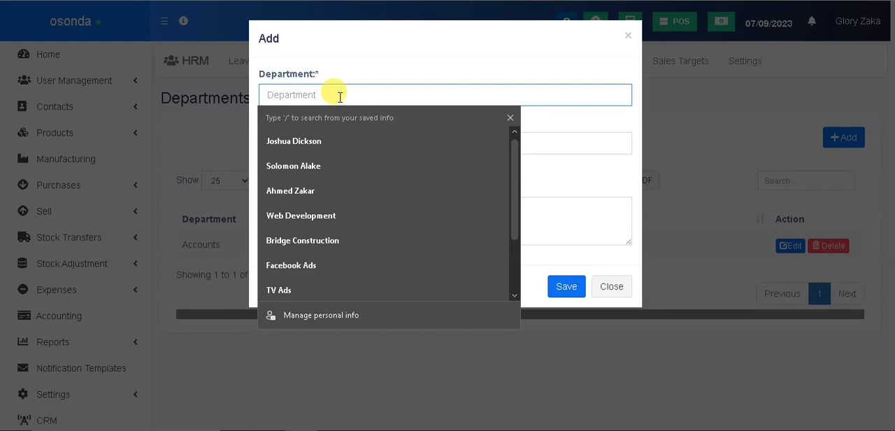
type("MD")
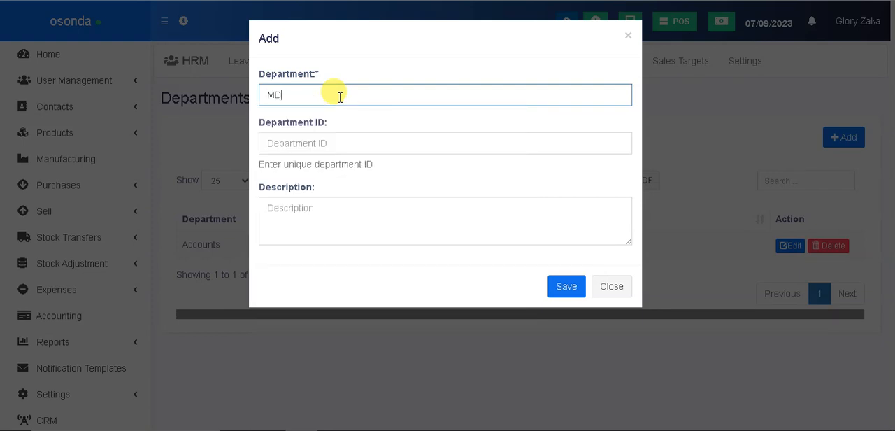
left_click(560, 286)
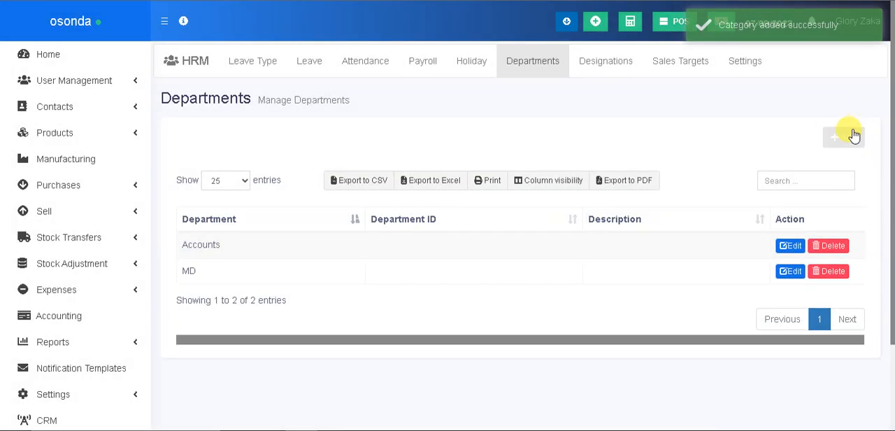
Add a third department named Sales and save it without an ID or description
left_click(849, 138)
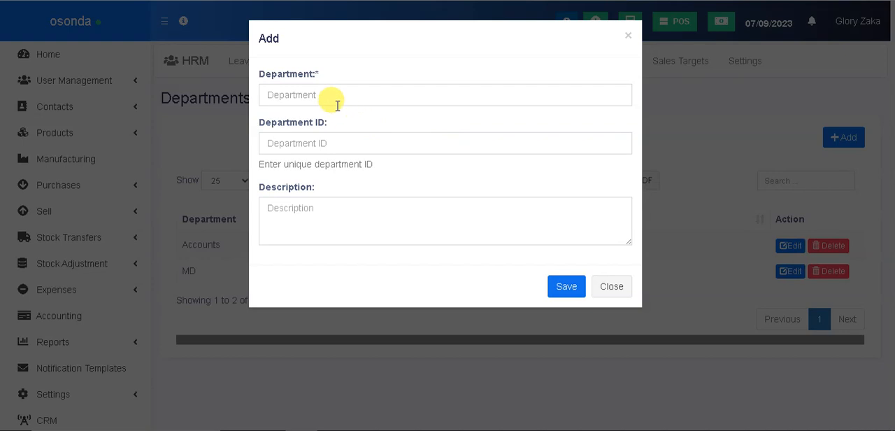
left_click(337, 105)
type("S")
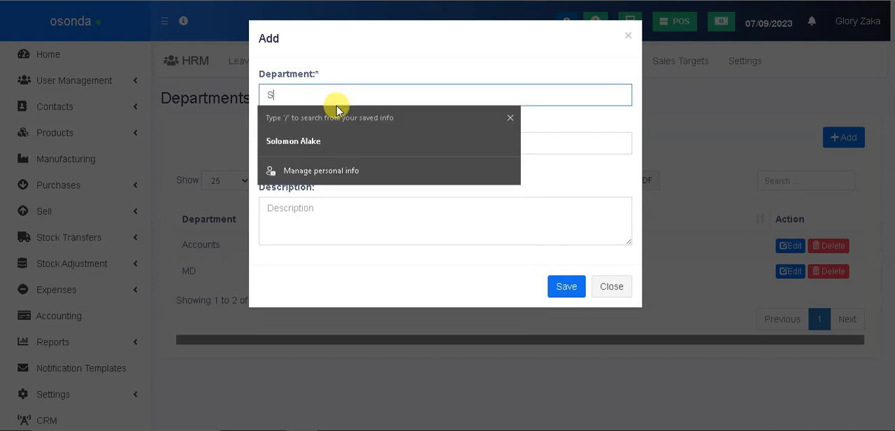
type("ales")
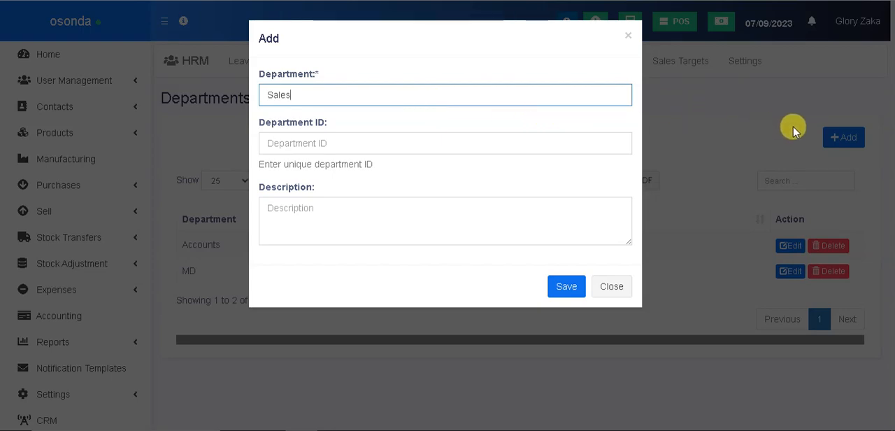
left_click(561, 287)
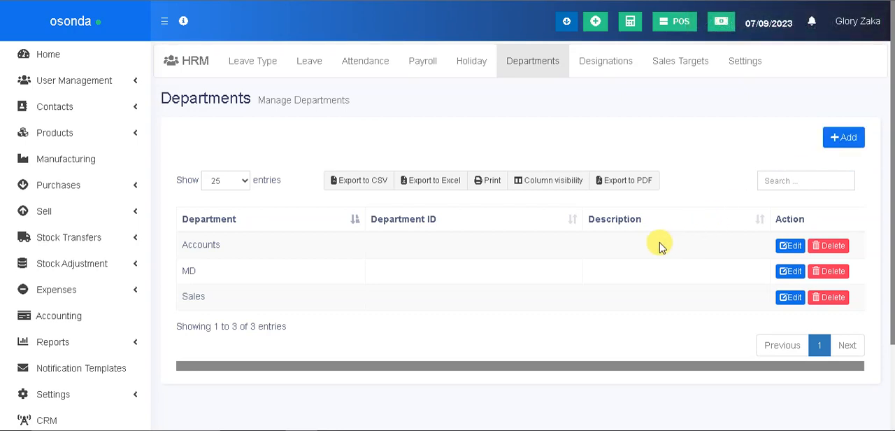
Go to the HRM designations and add one named Accountant without a description
left_click(613, 66)
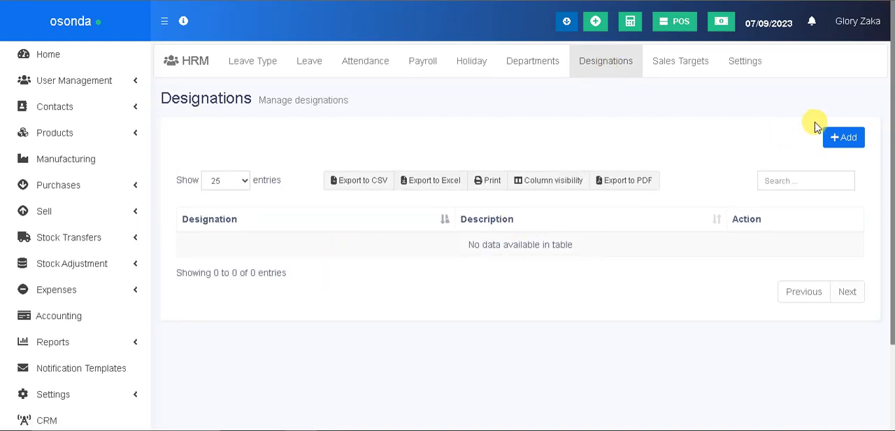
left_click(834, 139)
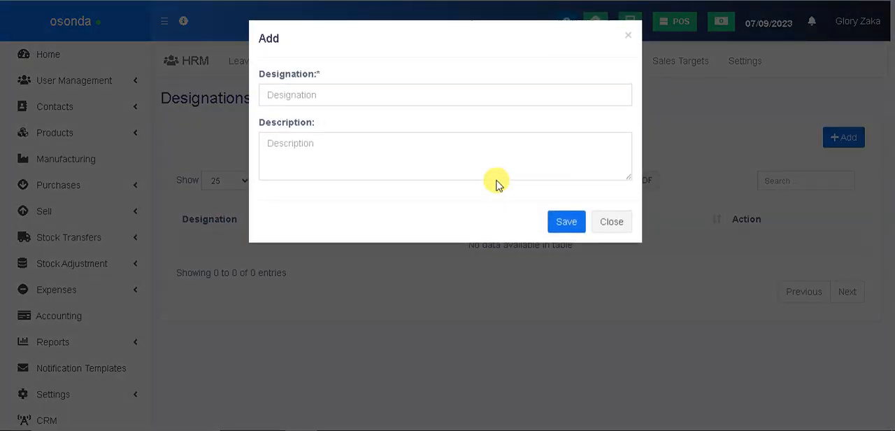
left_click(302, 98)
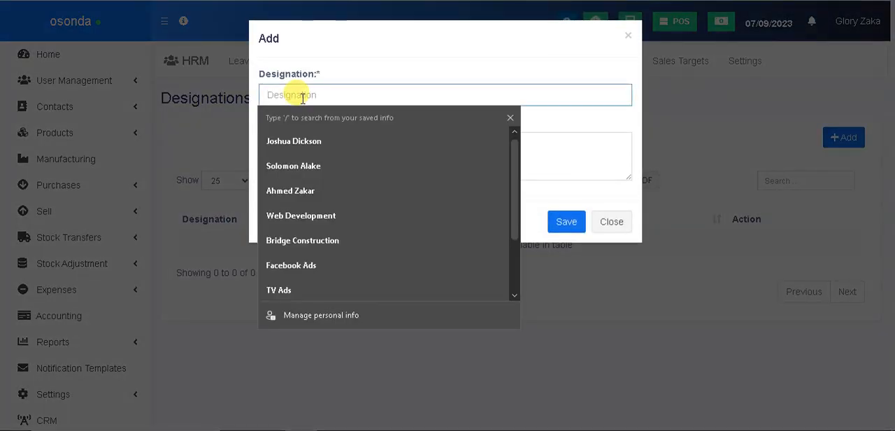
type("Acc")
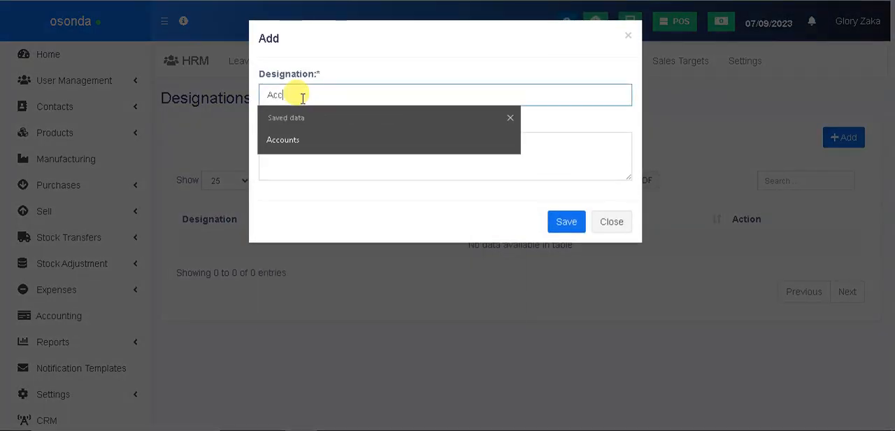
type("ountsan")
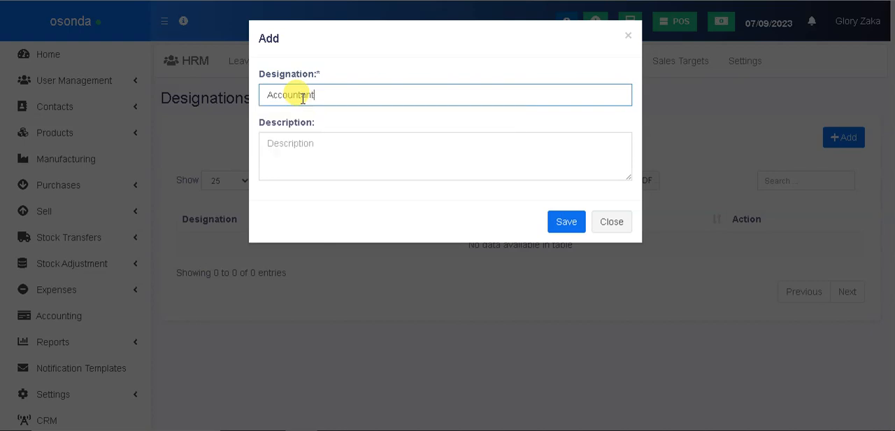
left_click(567, 224)
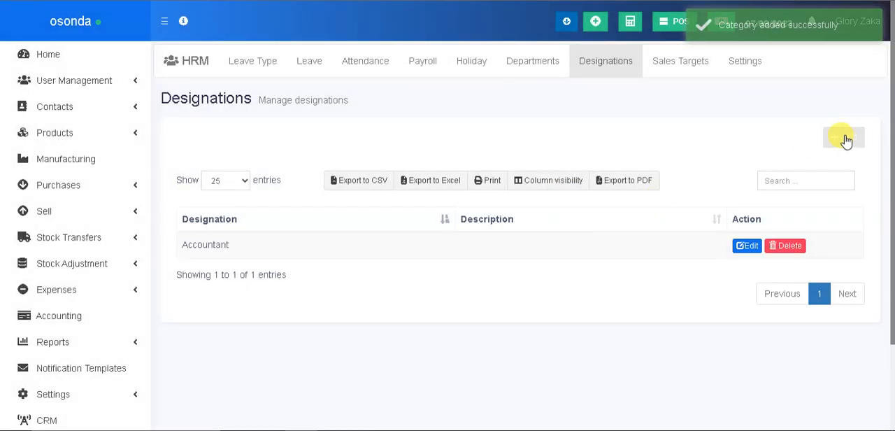
Add a designation named Head of Sales and save it with the description left empty
left_click(844, 137)
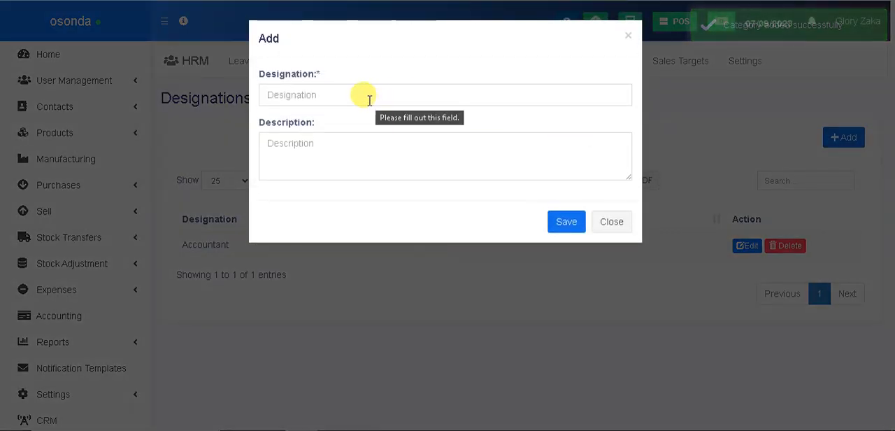
left_click(369, 99)
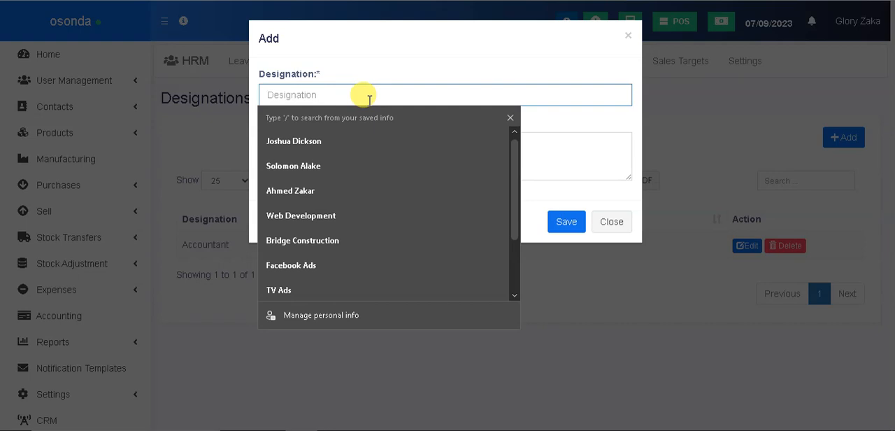
type("H")
type("a")
type("d")
type("d")
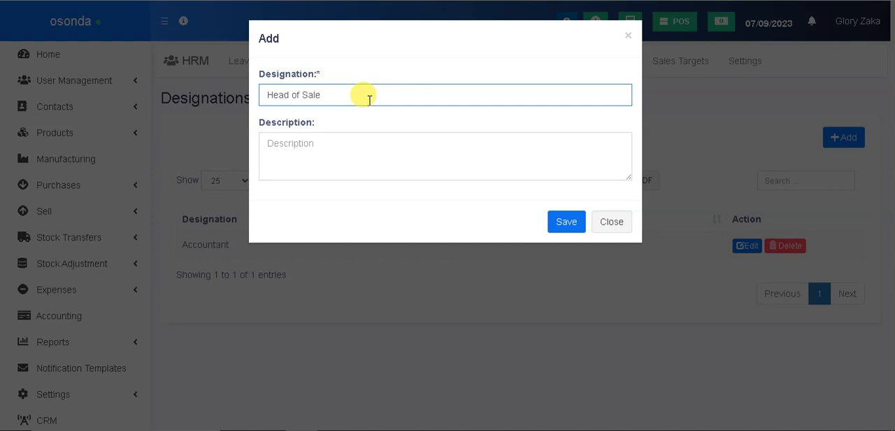
left_click(559, 222)
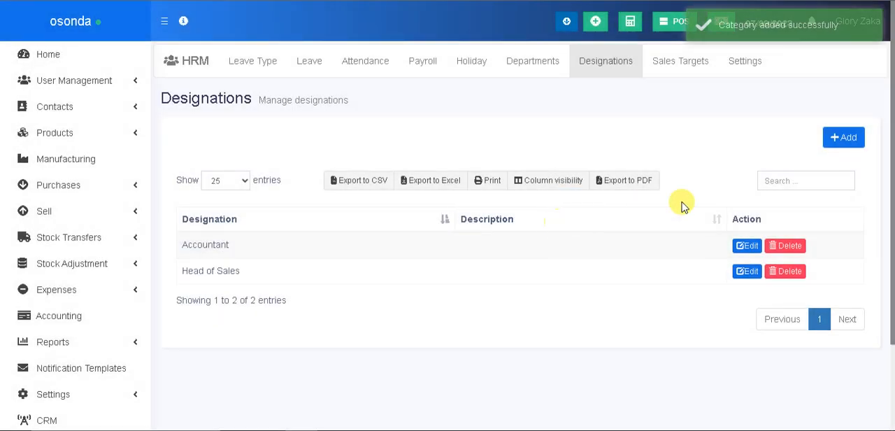
Add a designation named Sales Rep and save it with the description left empty
left_click(843, 142)
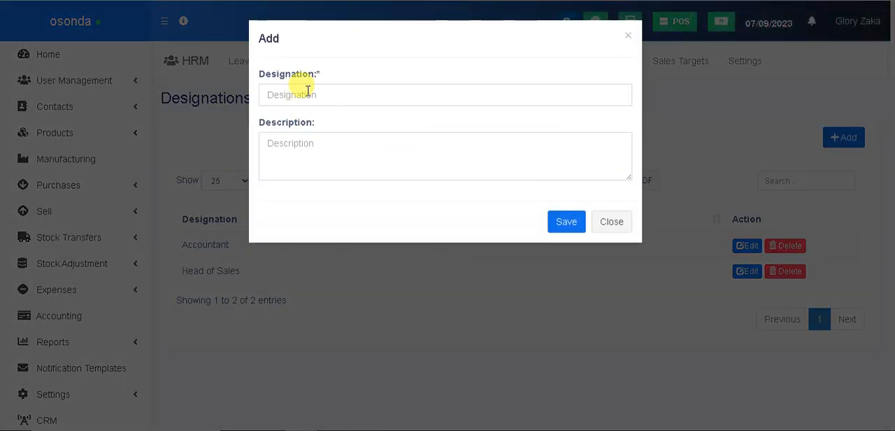
left_click(308, 92)
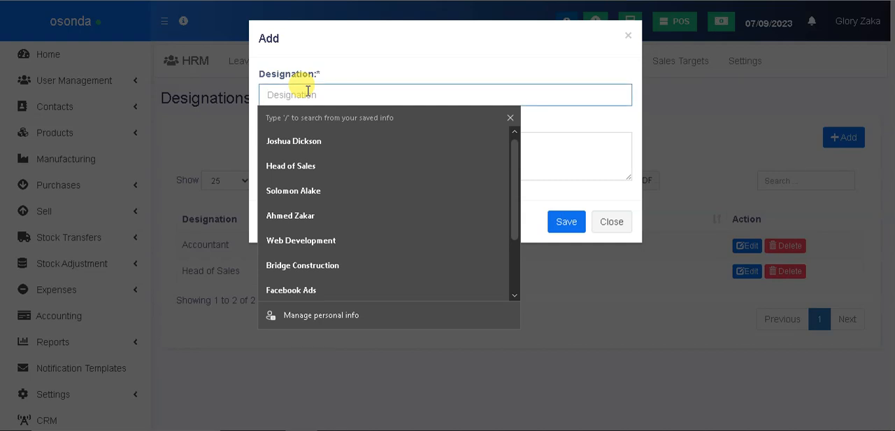
type("Sales Rep")
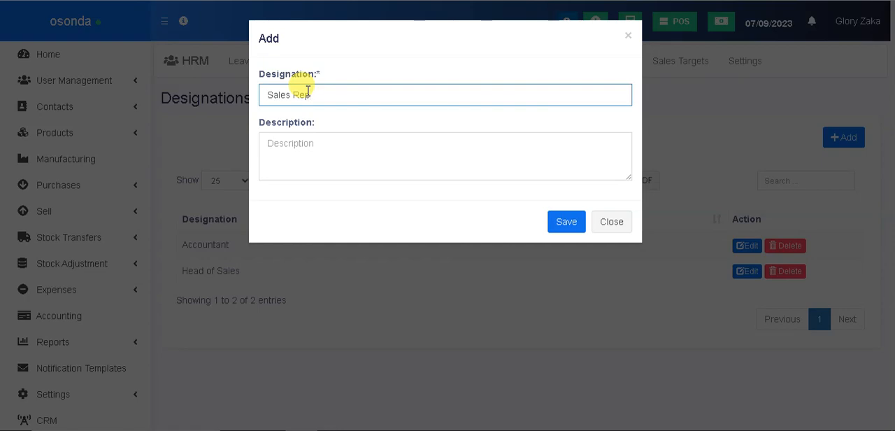
left_click(563, 220)
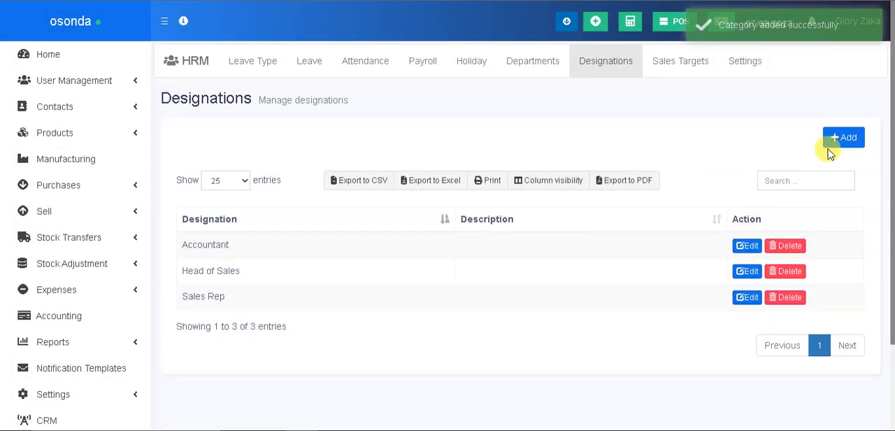
Add a designation named HR and save it with the description left empty
left_click(839, 144)
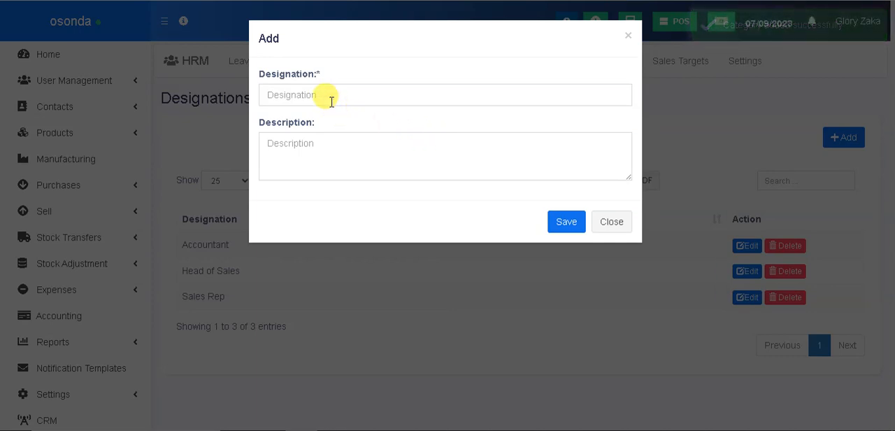
left_click(331, 101)
type("HR")
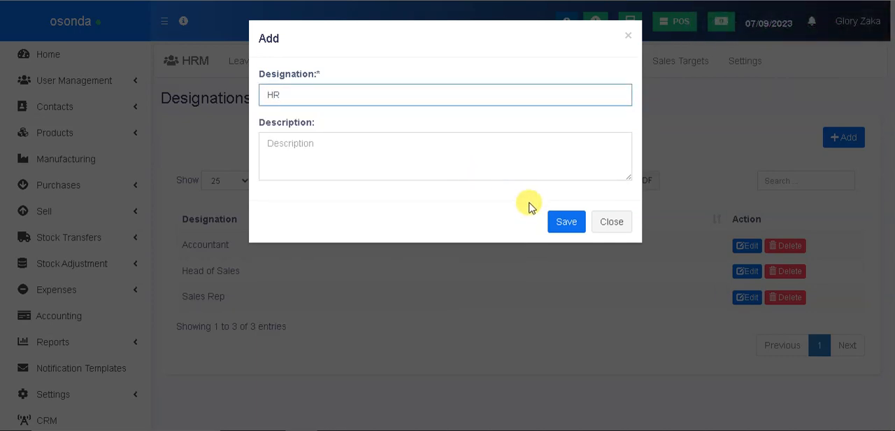
left_click(559, 220)
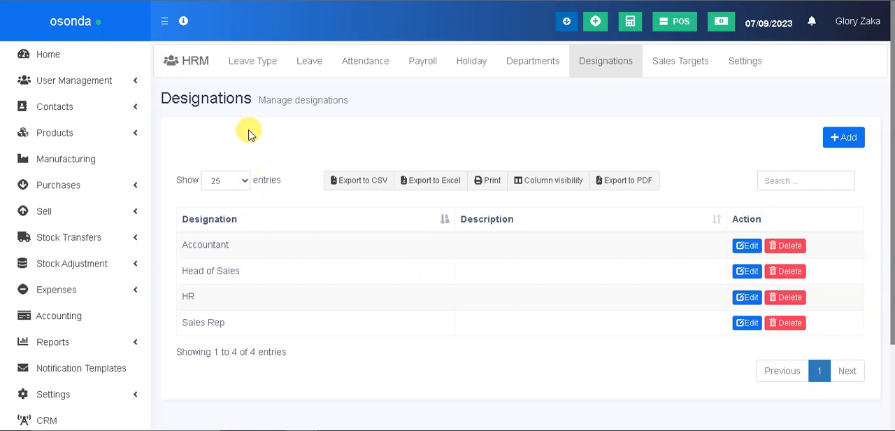
Go to the HRM leave types and add Sick Leave with a max leave count of 2 per current financial year
left_click(255, 69)
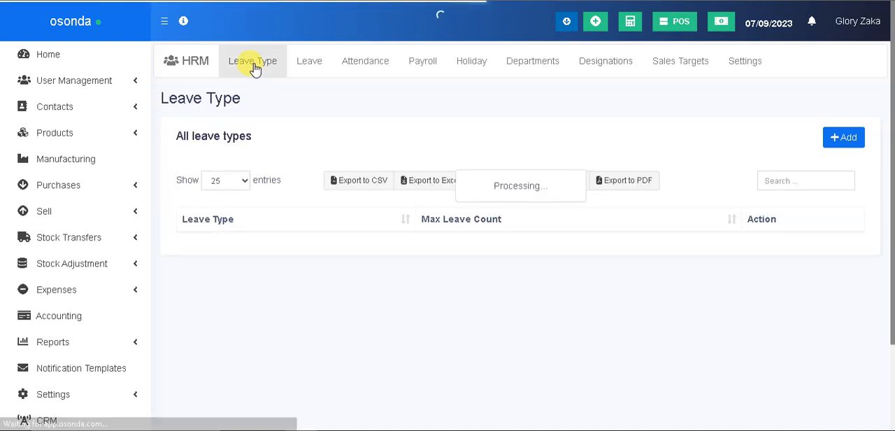
left_click(848, 138)
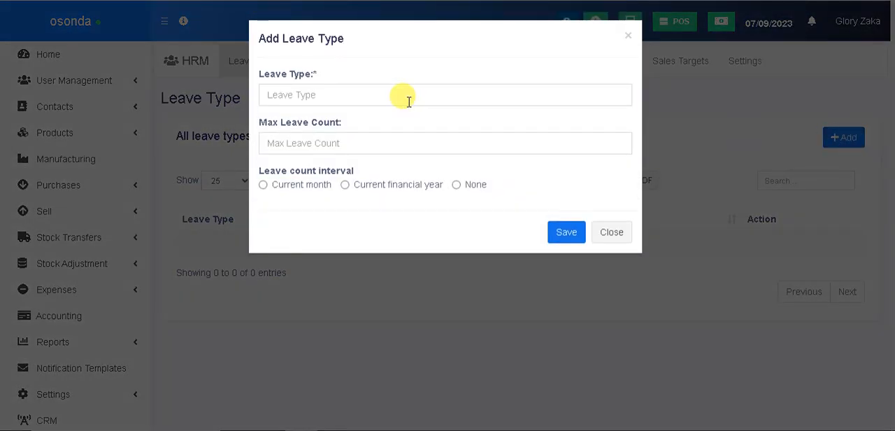
left_click(409, 101)
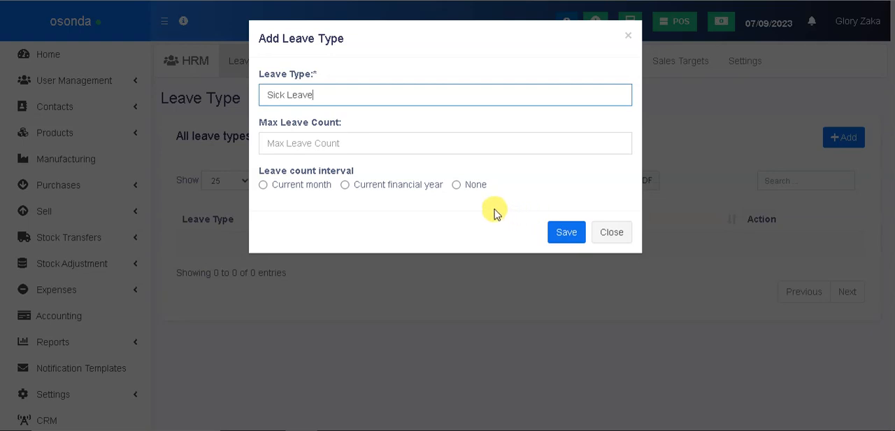
left_click(312, 148)
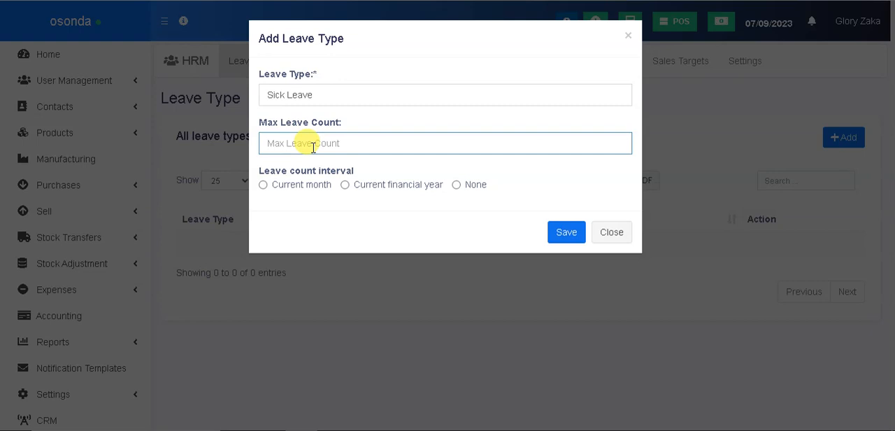
type("2")
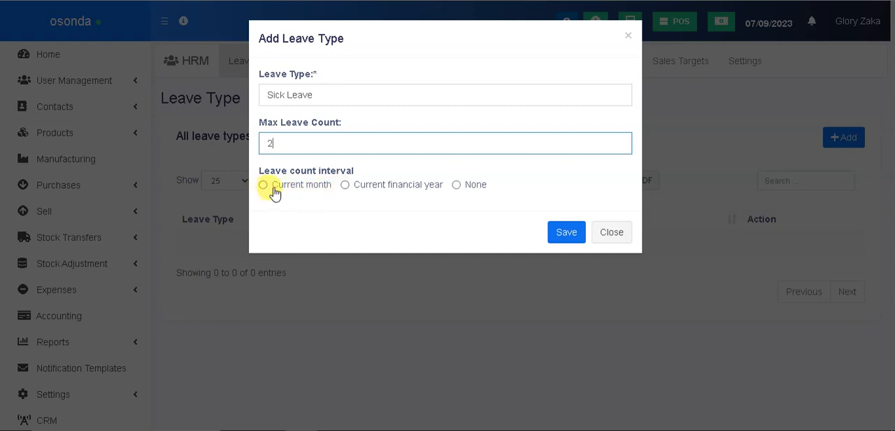
left_click(345, 185)
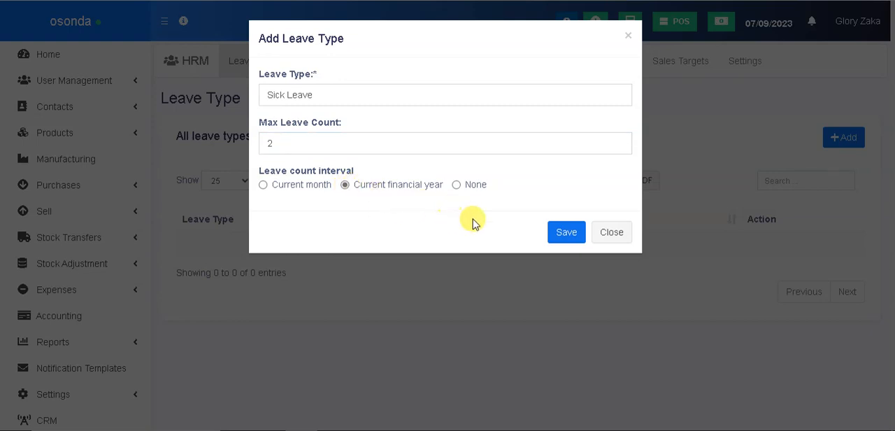
left_click(568, 239)
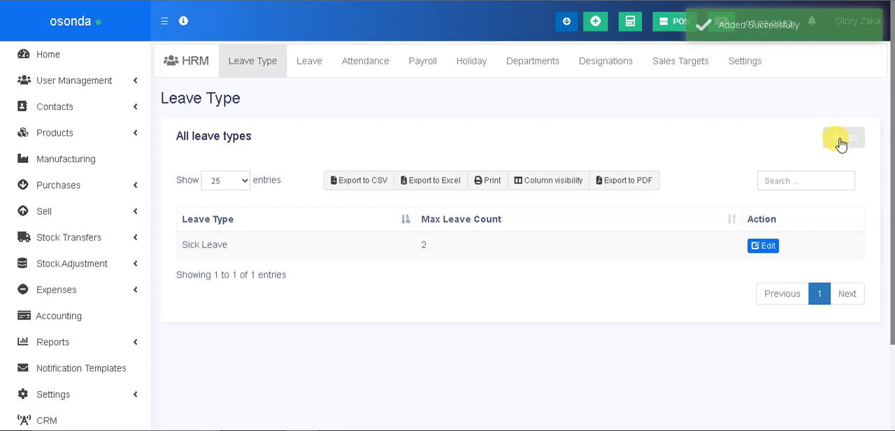
left_click(841, 142)
left_click(366, 94)
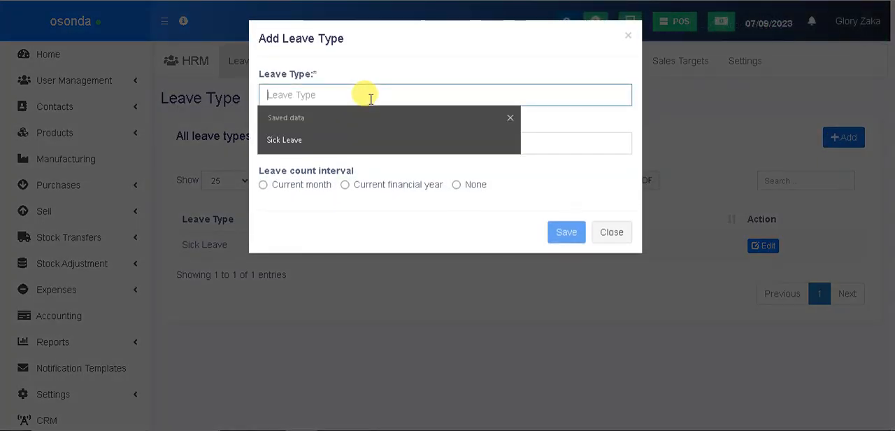
type("Education")
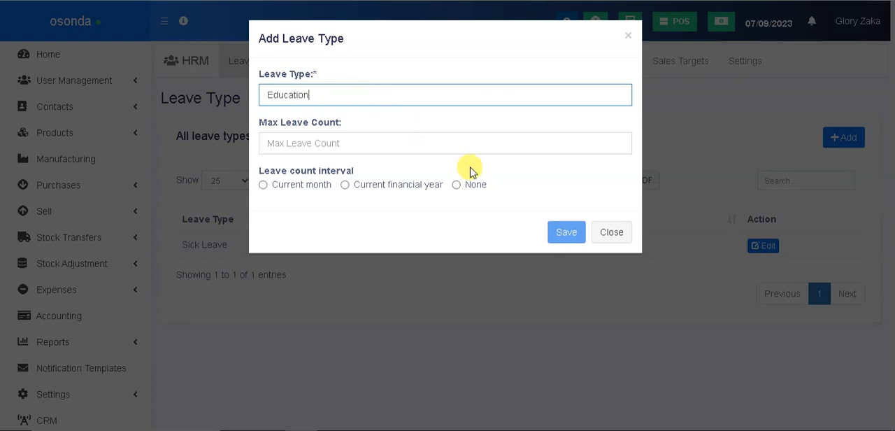
left_click(345, 186)
left_click(323, 145)
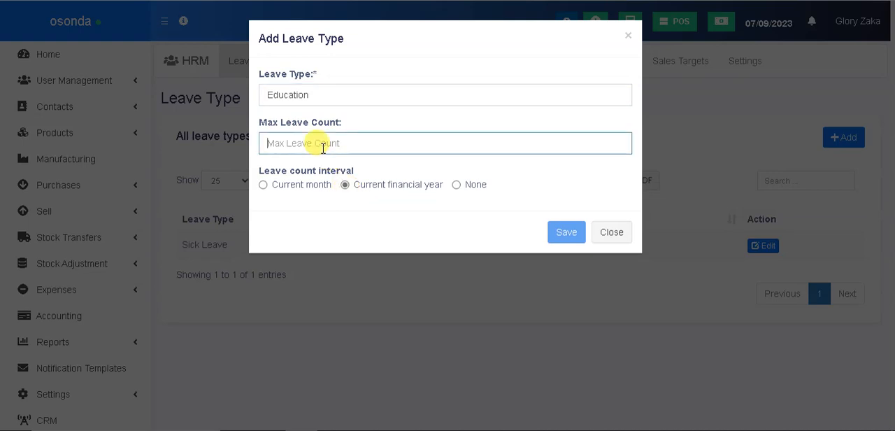
type("1")
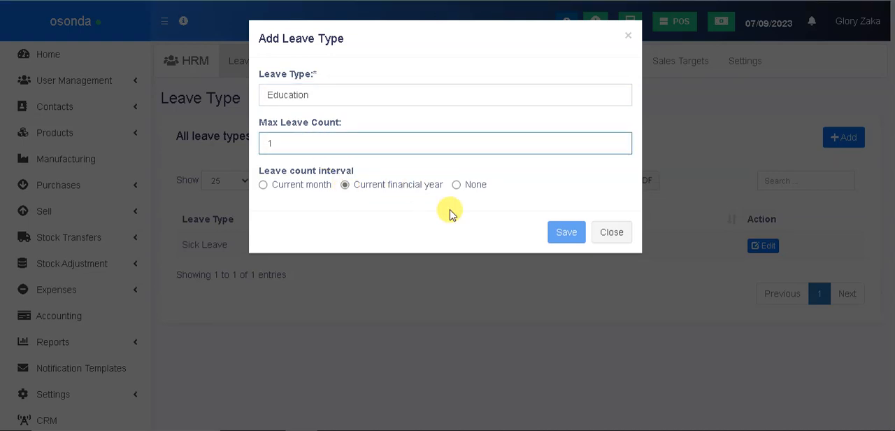
left_click(566, 235)
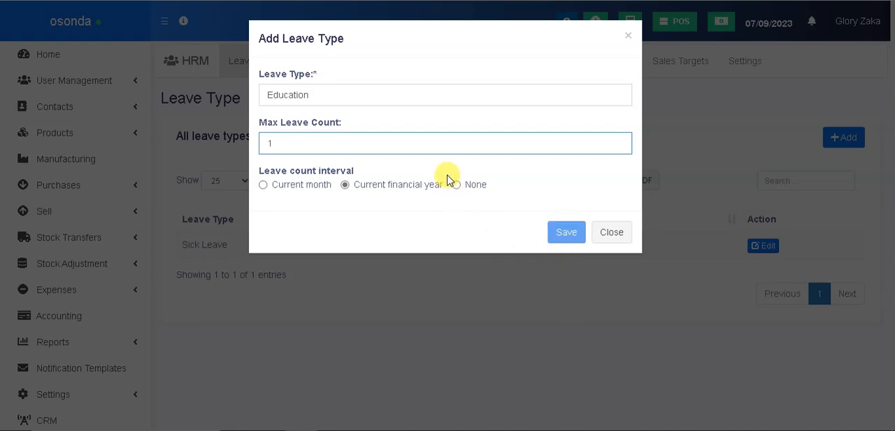
double_click(410, 144)
left_click(502, 211)
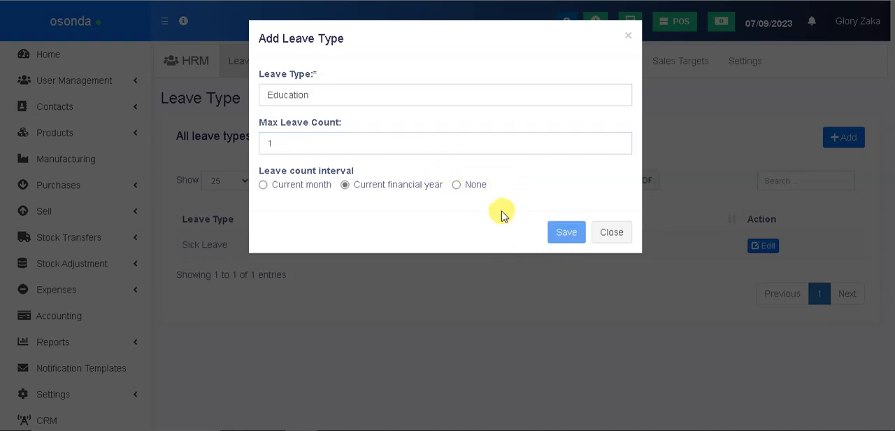
double_click(384, 144)
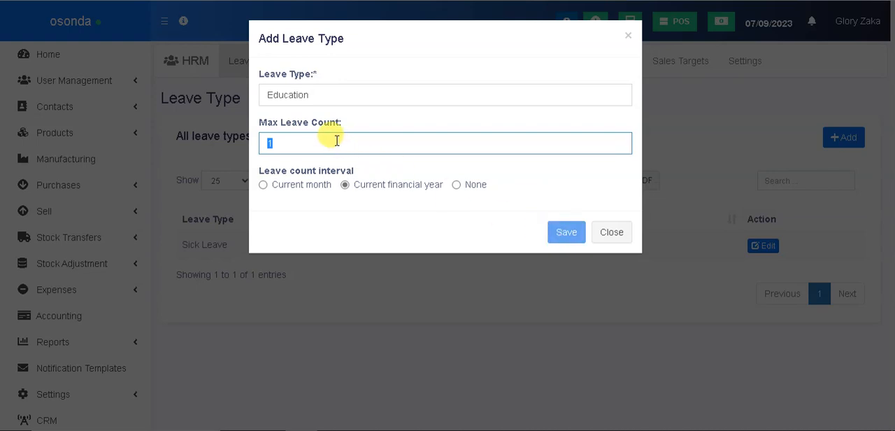
left_click(263, 185)
left_click(282, 143)
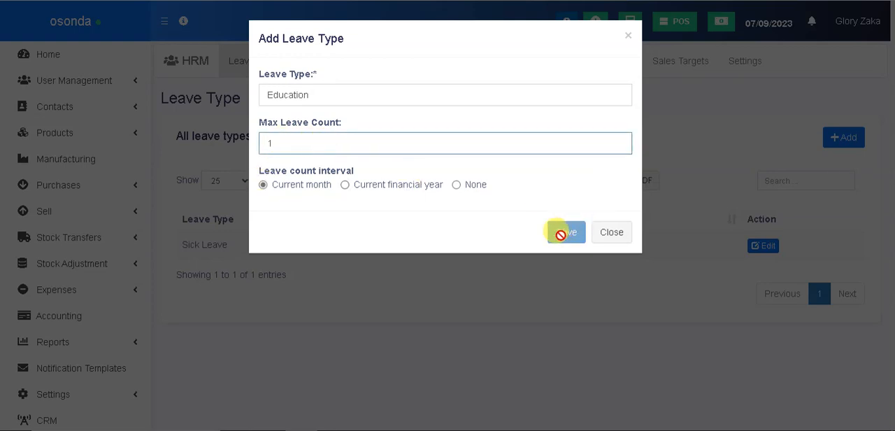
left_click_drag(351, 141, 260, 144)
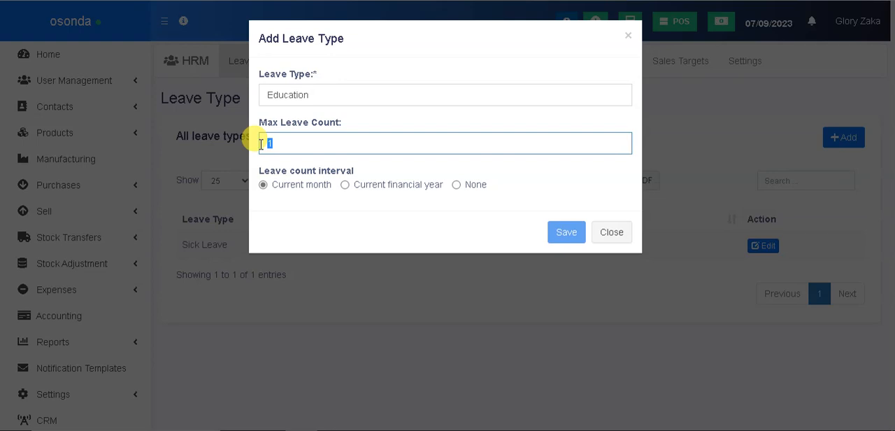
left_click(511, 235)
double_click(372, 94)
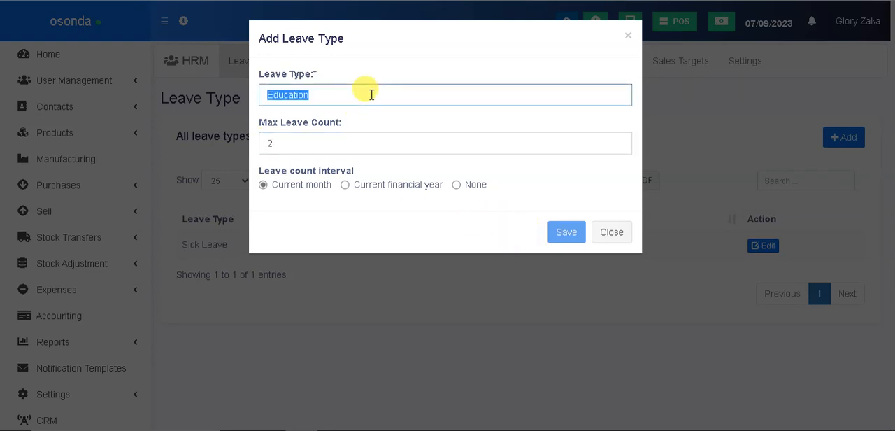
left_click(371, 94)
left_click(392, 120)
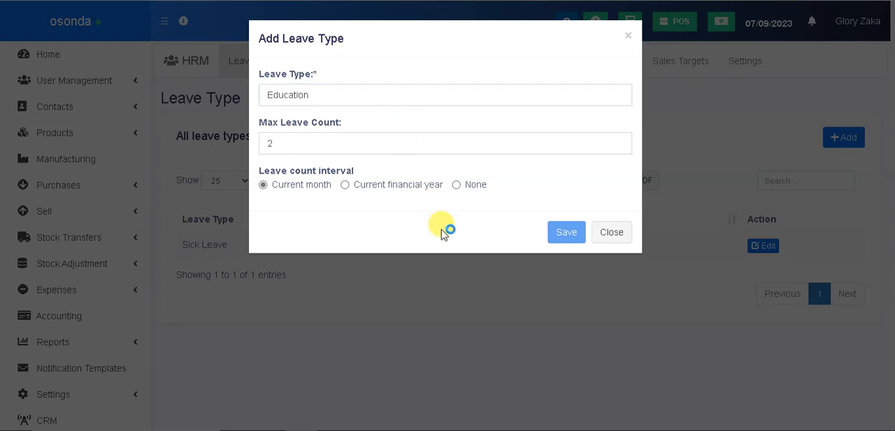
left_click(611, 237)
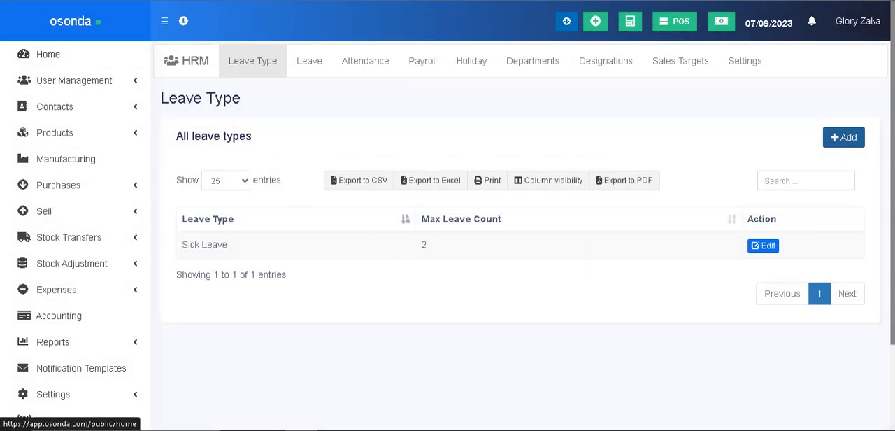
Reload the leave types page and add Education with a max leave count of 1 per current financial year
key("F5")
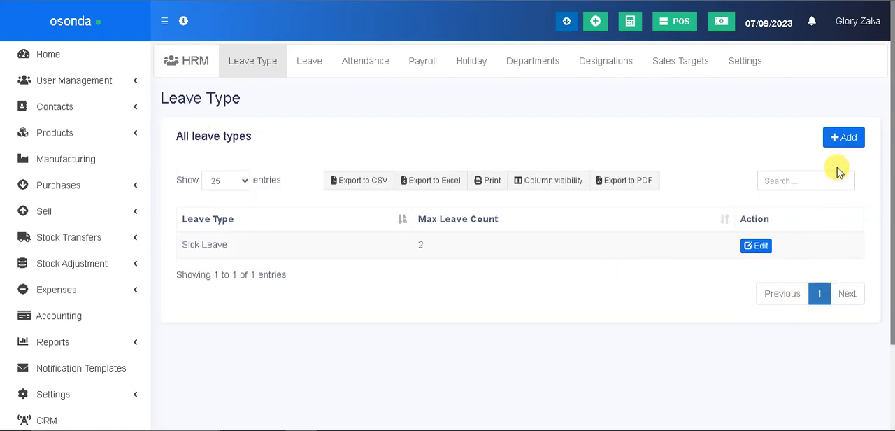
left_click(843, 143)
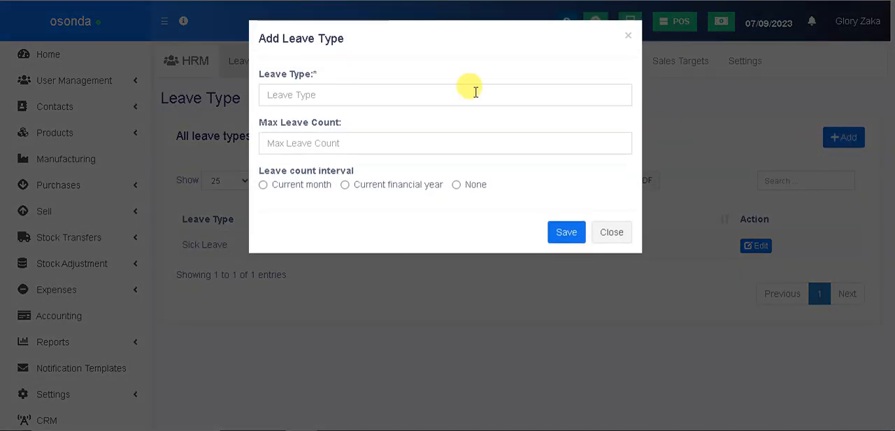
left_click(375, 94)
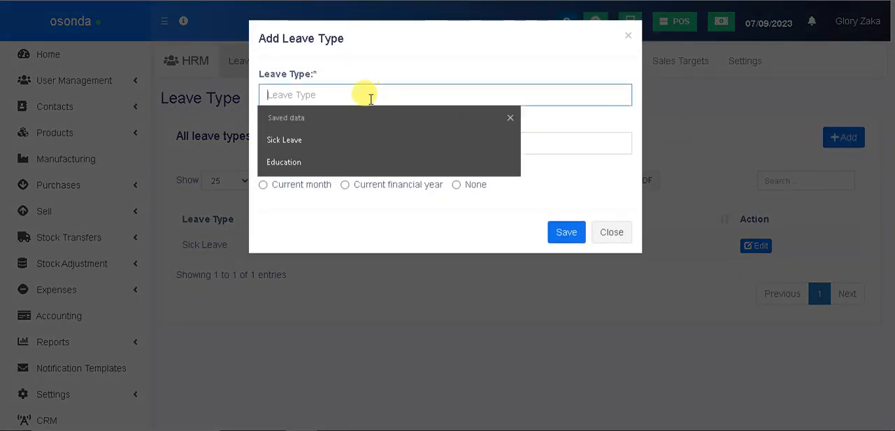
left_click(303, 163)
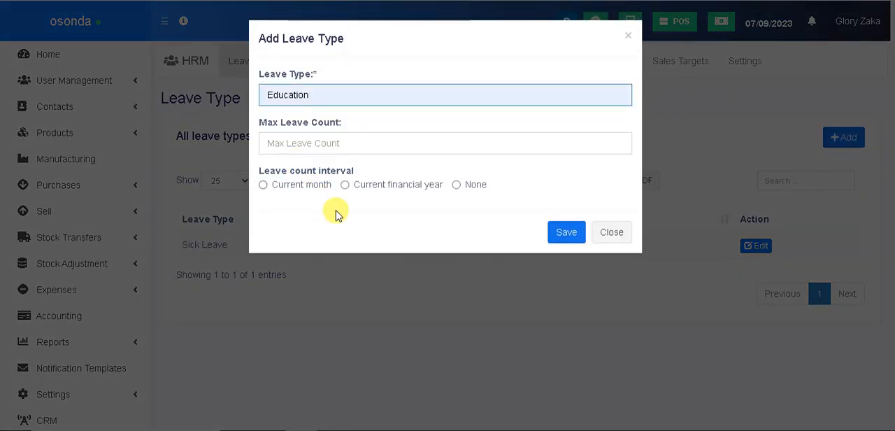
left_click(345, 186)
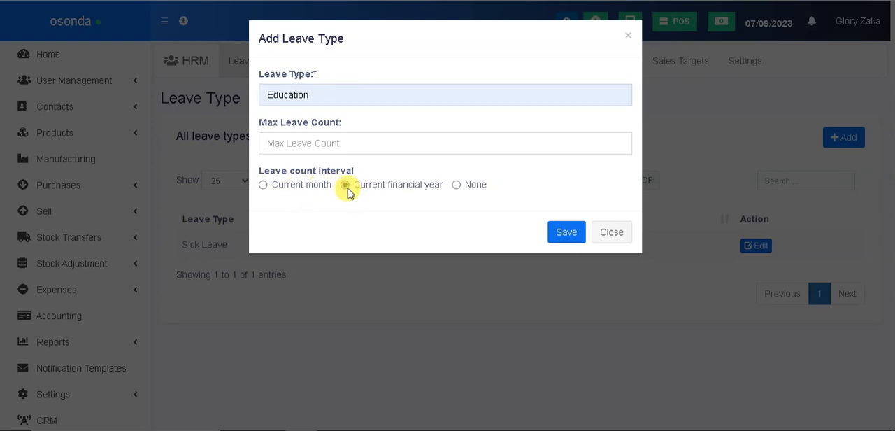
left_click(327, 145)
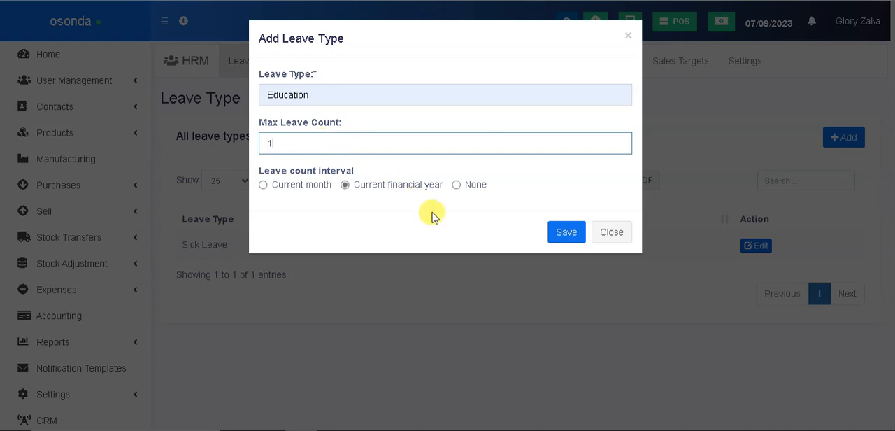
left_click(566, 233)
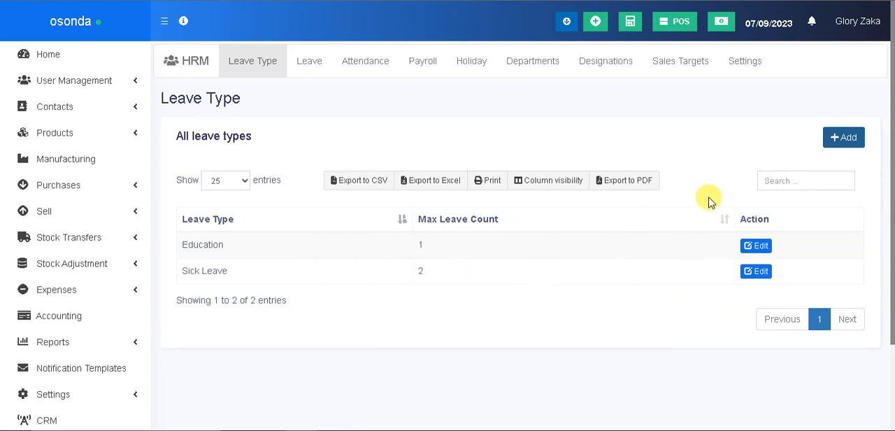
Enter Annual Leave as the name in a new leave type form, copy the name, and close the form without saving
left_click(842, 139)
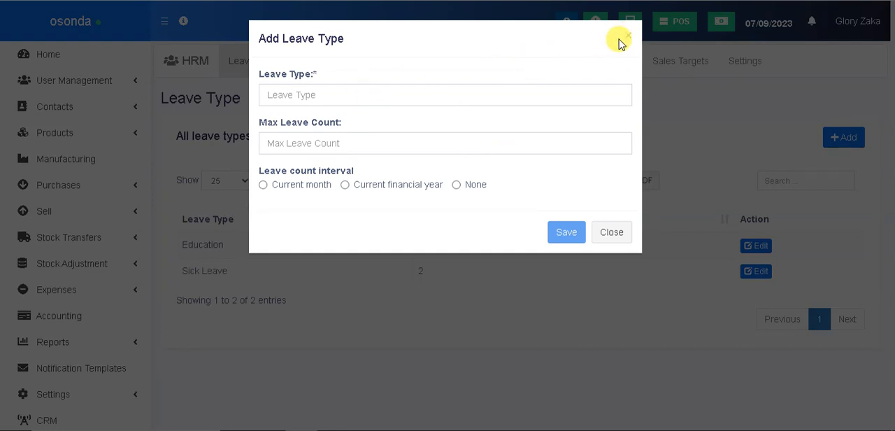
left_click(325, 92)
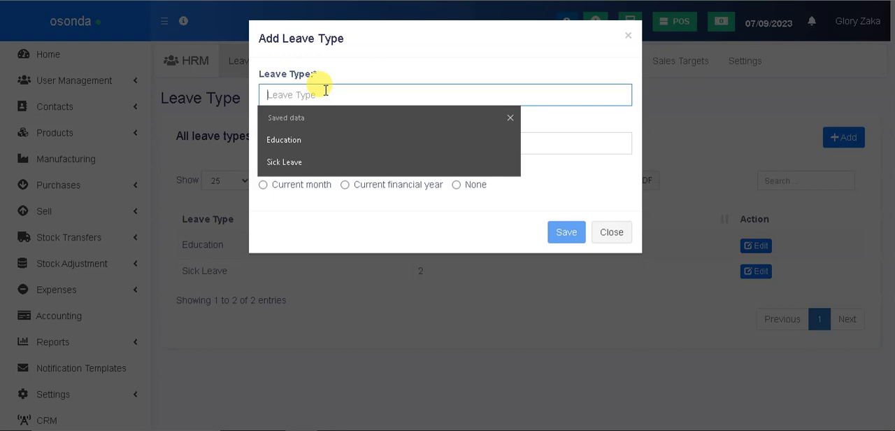
type("Annual Leave")
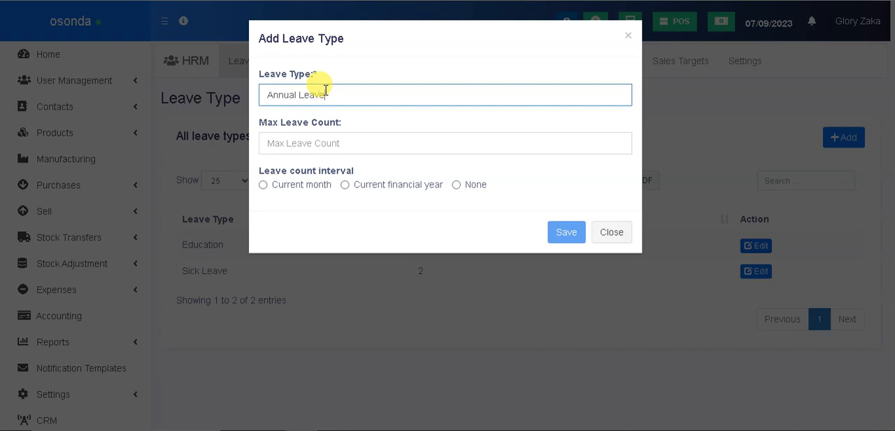
left_click(478, 139)
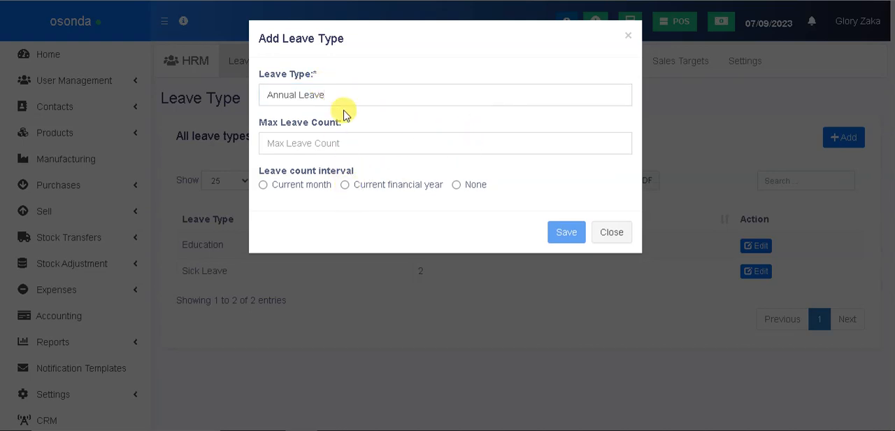
left_click_drag(344, 103, 270, 85)
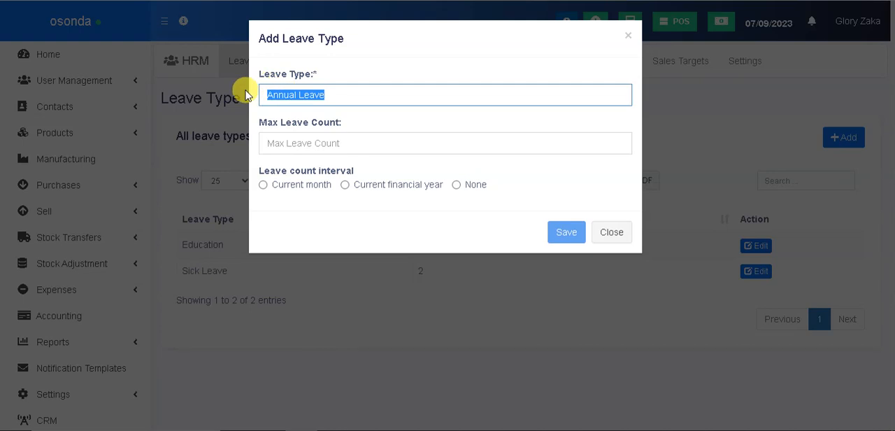
key("ctrl+c")
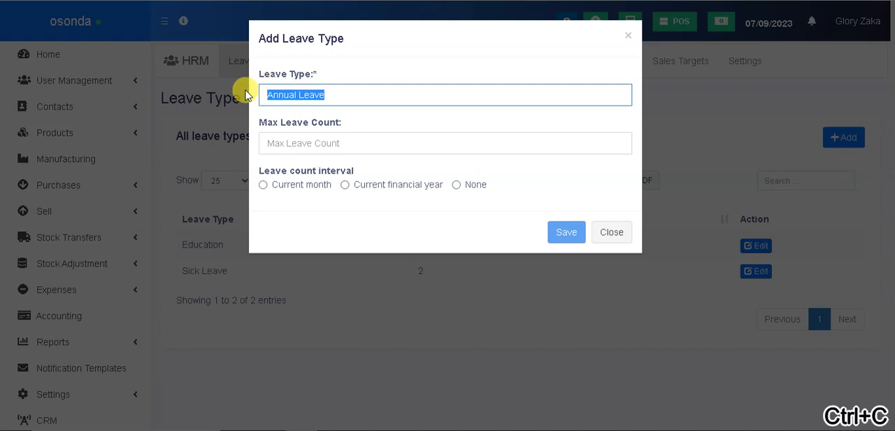
left_click(618, 231)
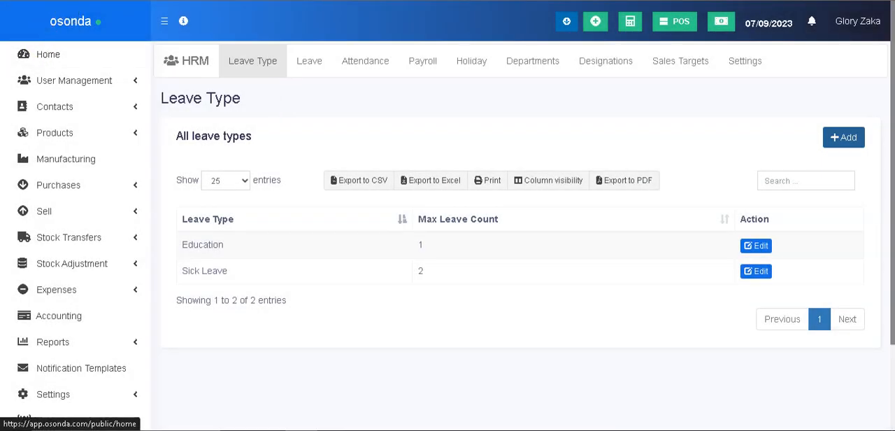
Reload the leave types page and add Annual Leave with a max leave count of 1 per current financial year
left_click(70, 18)
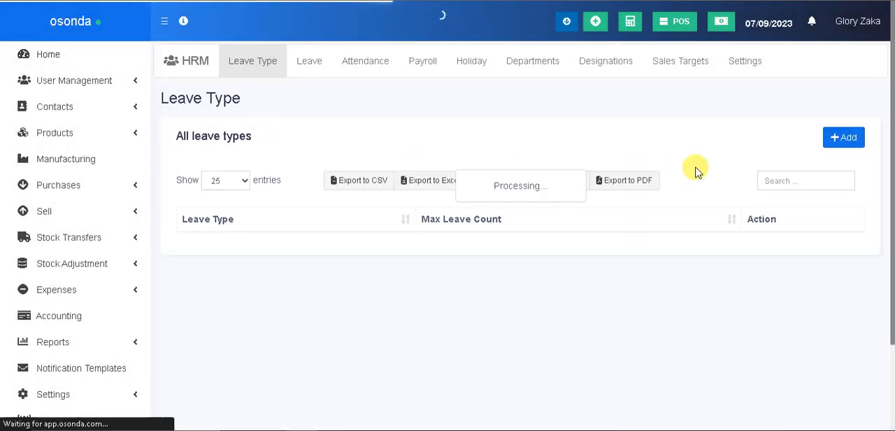
left_click(843, 141)
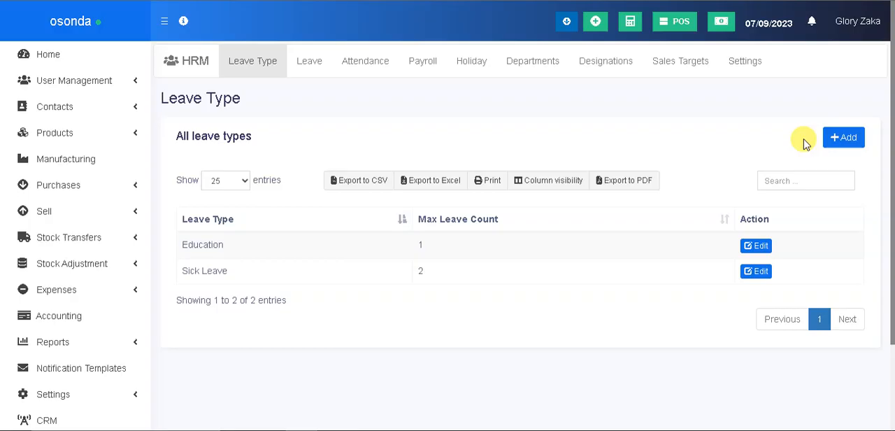
left_click(834, 143)
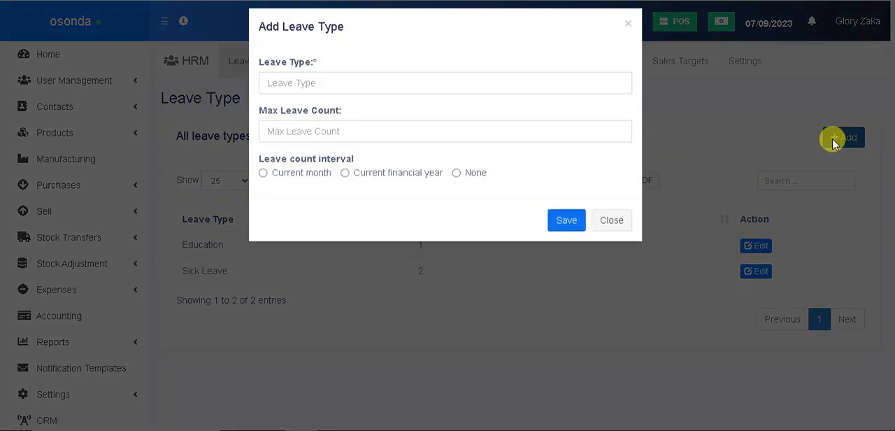
left_click(318, 96)
right_click(317, 97)
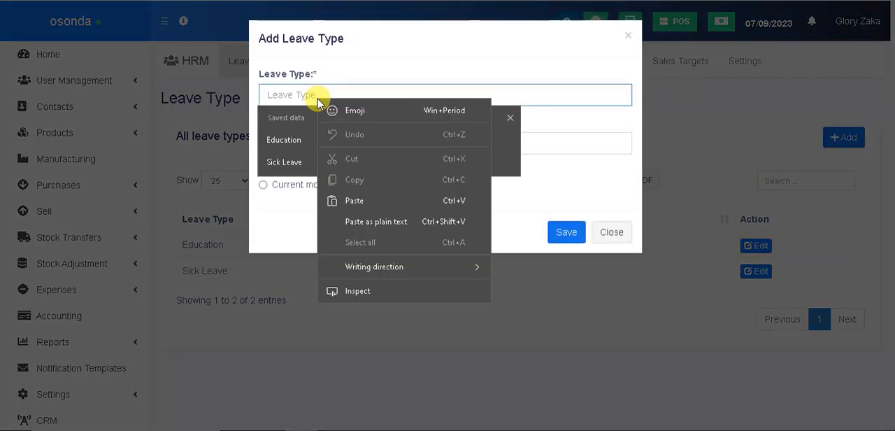
left_click(361, 203)
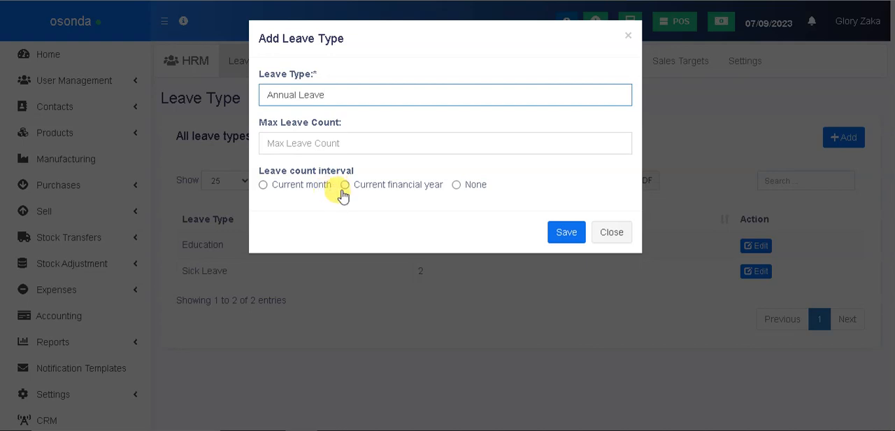
left_click(345, 186)
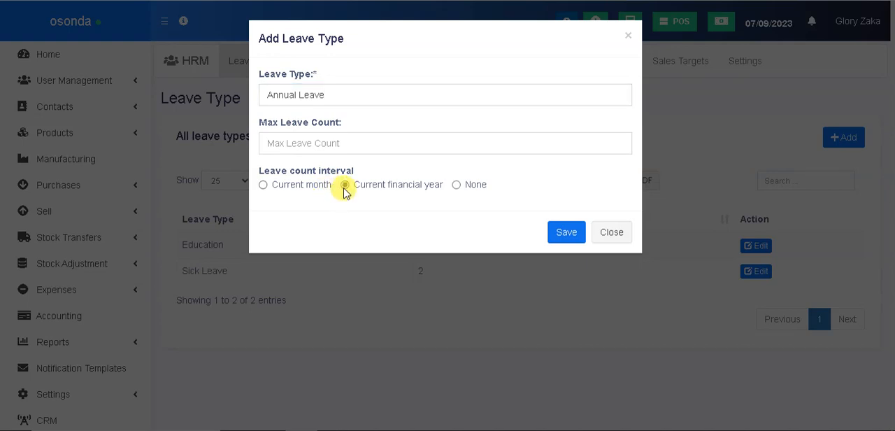
left_click(340, 147)
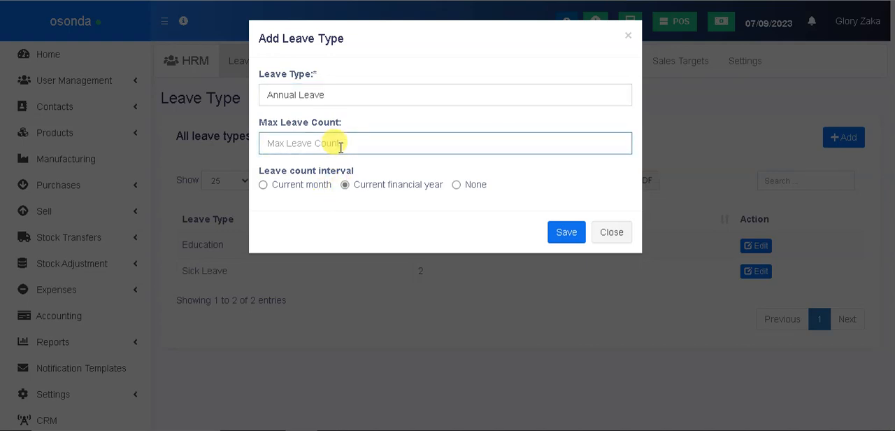
type("1")
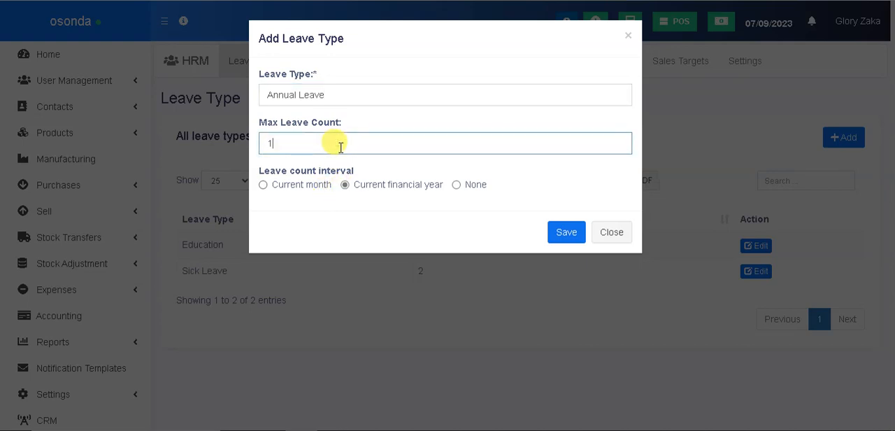
left_click(558, 235)
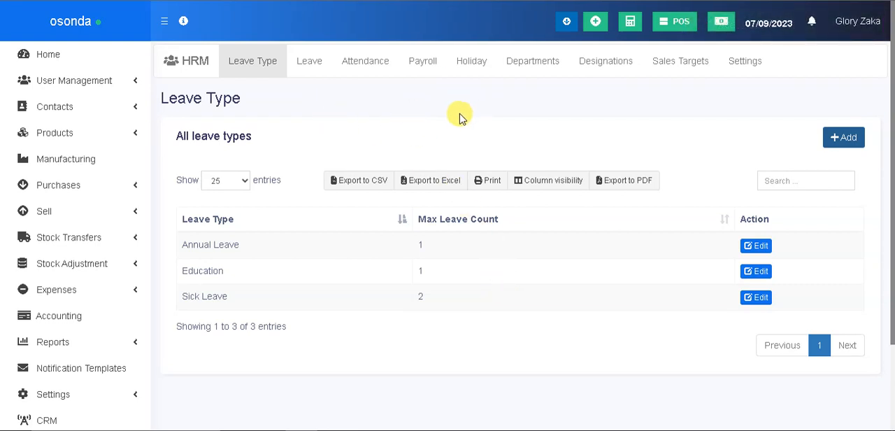
Go to the HRM holidays and start a new holiday named Xmass with the start date 12/15/2023
left_click(473, 63)
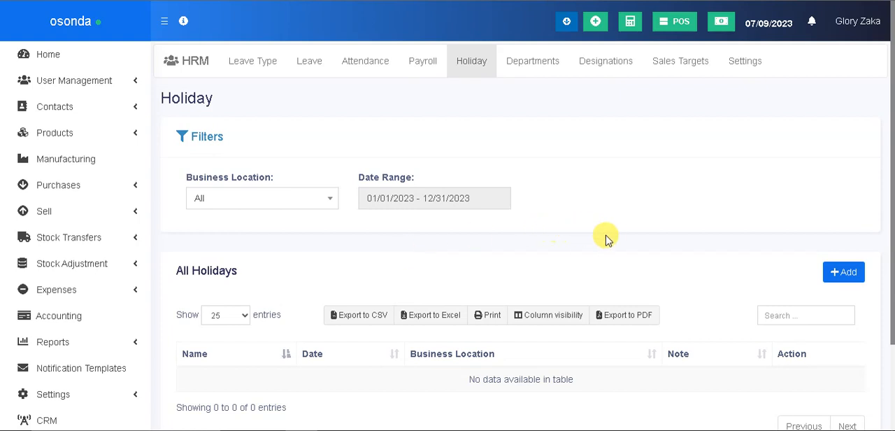
left_click(844, 275)
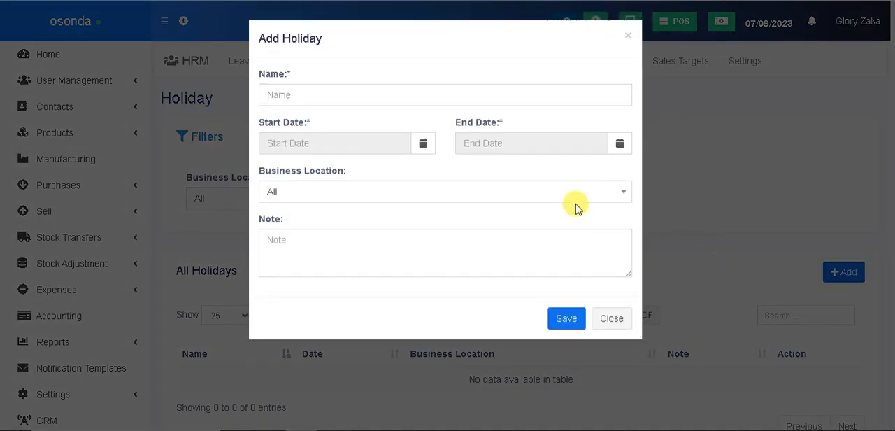
left_click(349, 97)
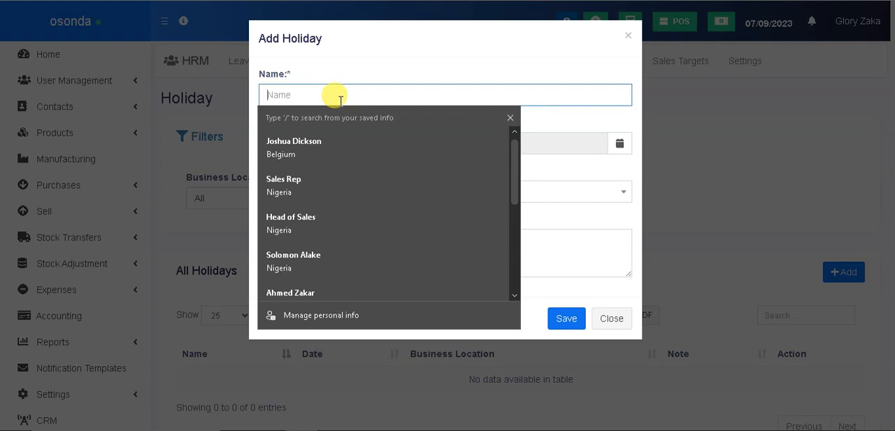
type("Xmass")
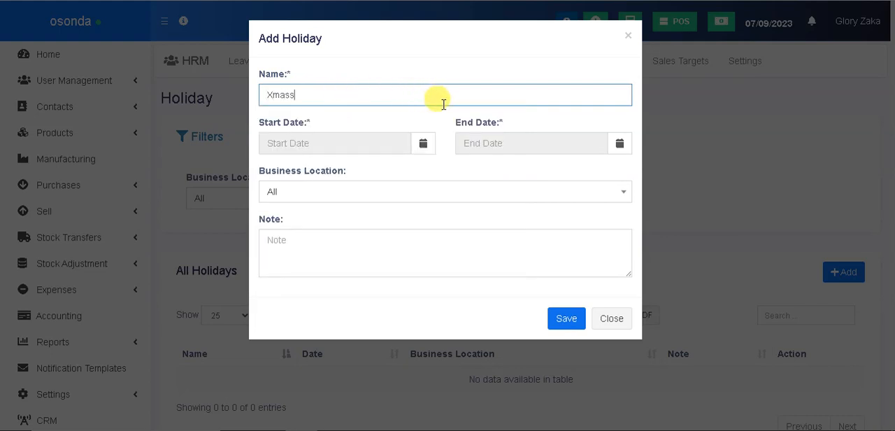
left_click(376, 144)
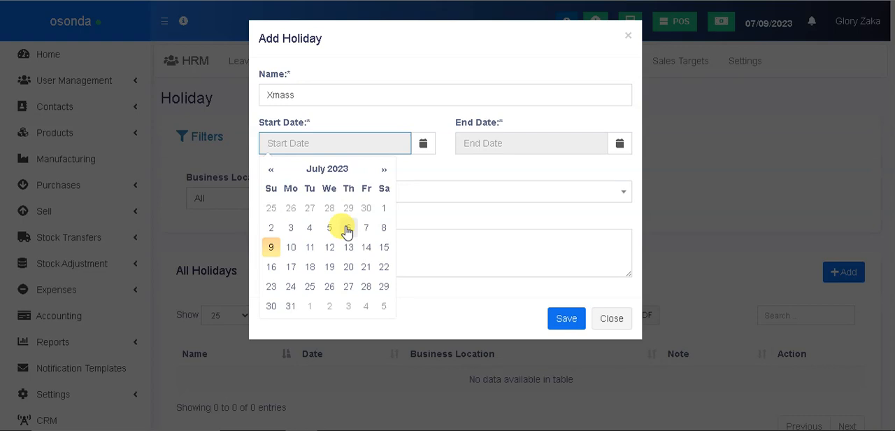
left_click(384, 171)
left_click(384, 171)
left_click(384, 171)
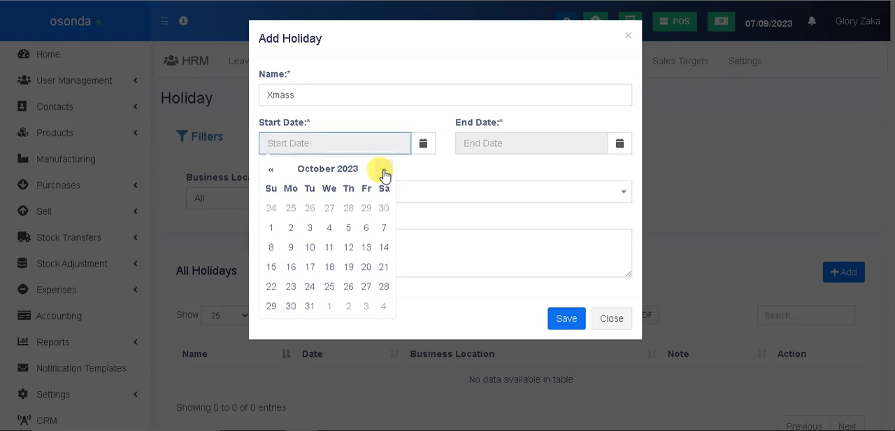
left_click(384, 171)
left_click(384, 172)
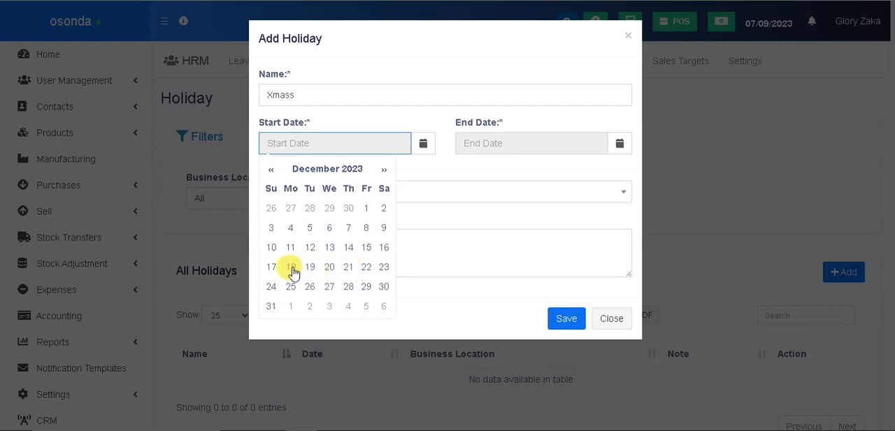
left_click(368, 248)
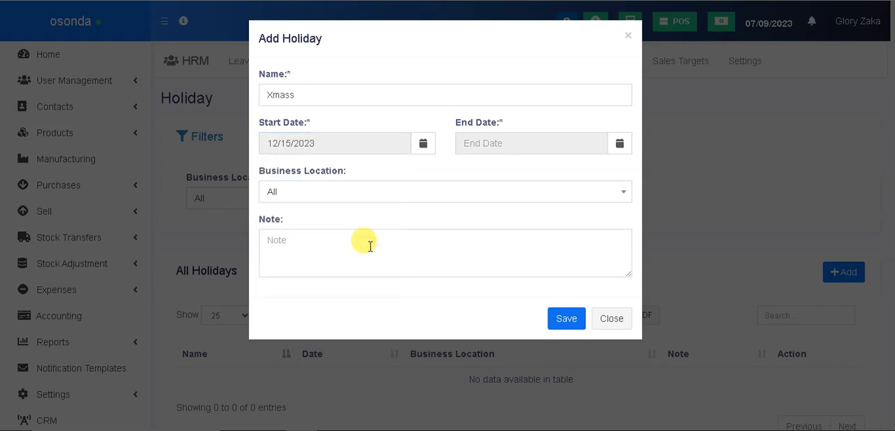
Set the holiday's end date to 07/31/2023 and its business location to osonda (BL0001), and save it with the note left empty
left_click(497, 144)
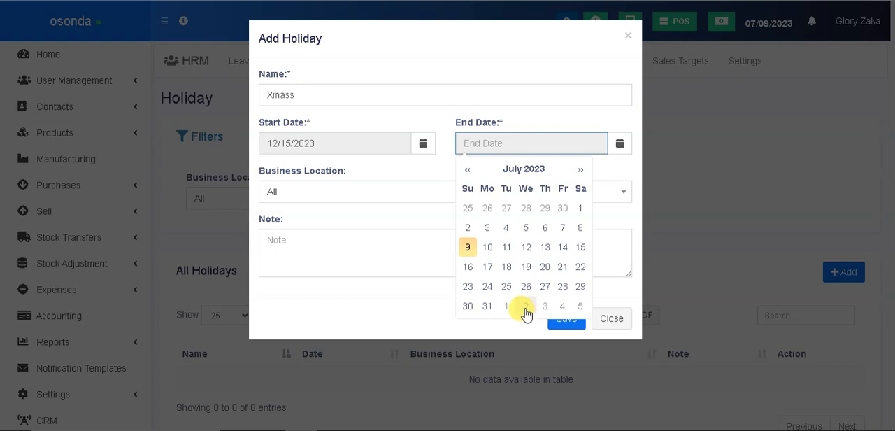
left_click(487, 307)
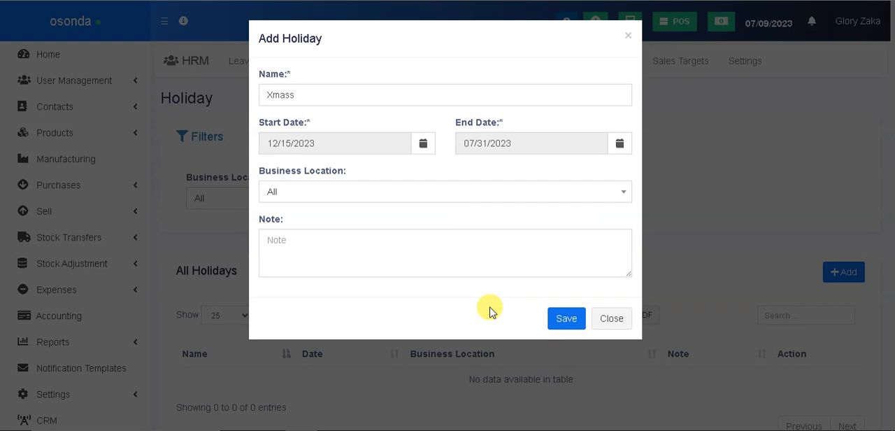
left_click(320, 193)
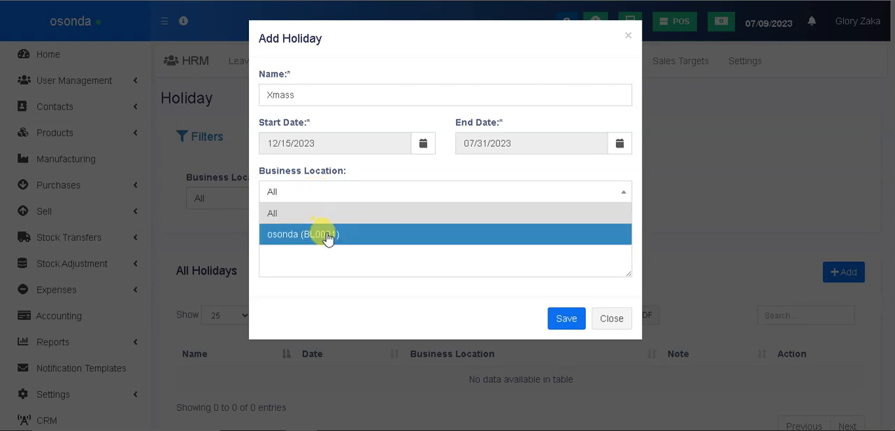
left_click(327, 233)
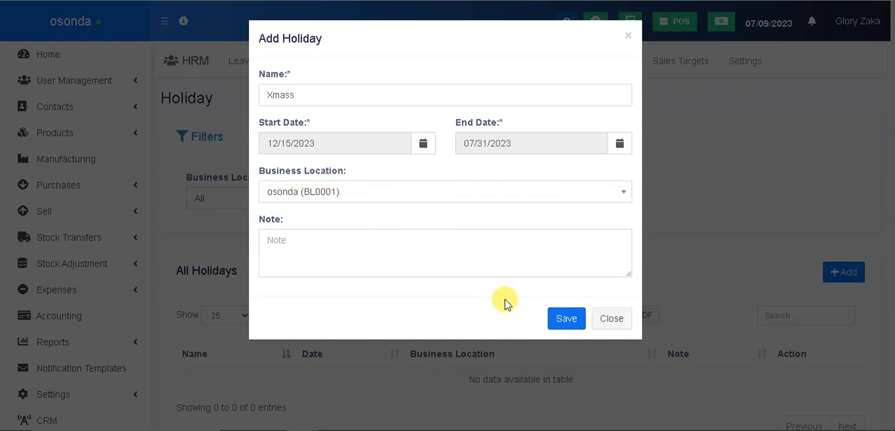
left_click(562, 319)
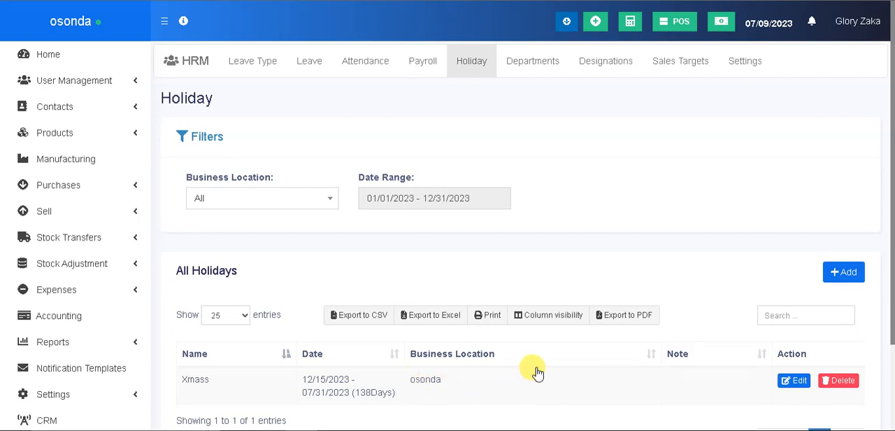
Go to the HRM sales targets, examine the sales amount and commission percent fields for the logged-in user, and close the form without submitting
mouse_move(642, 423)
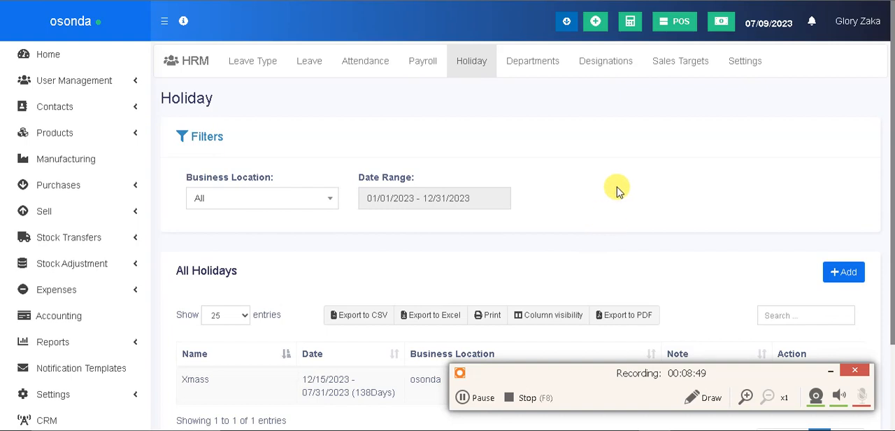
left_click(683, 66)
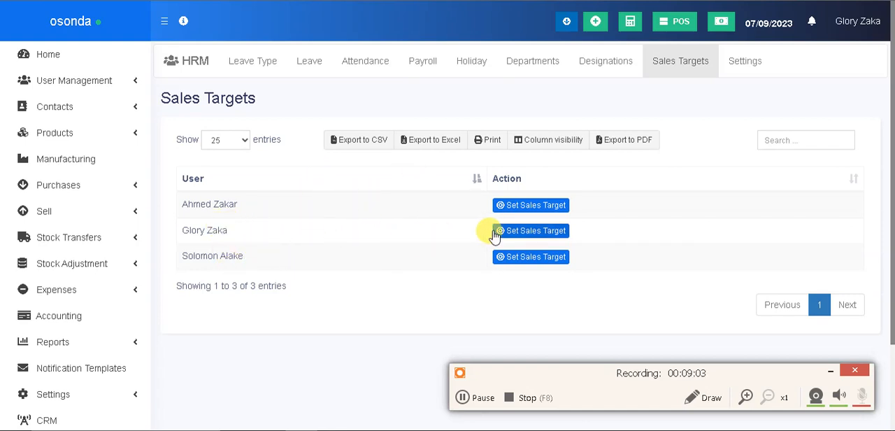
left_click(538, 235)
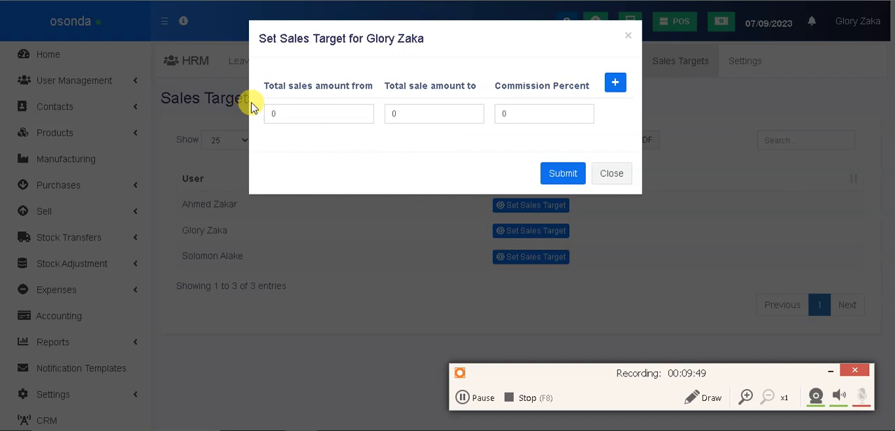
left_click(283, 113)
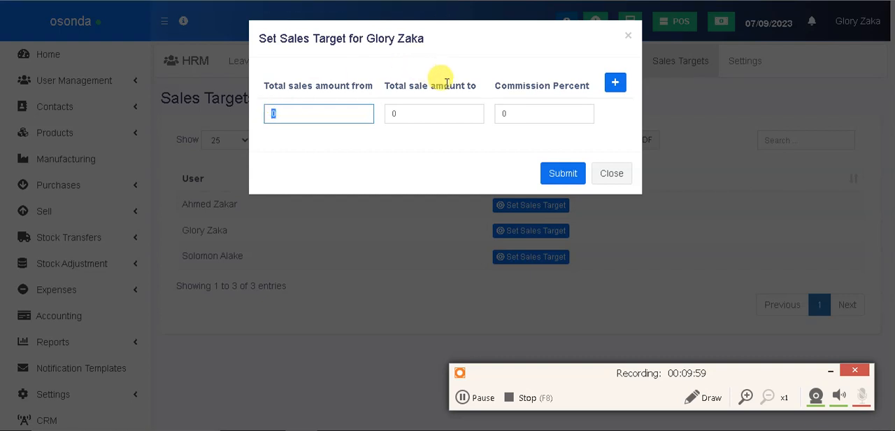
left_click(549, 112)
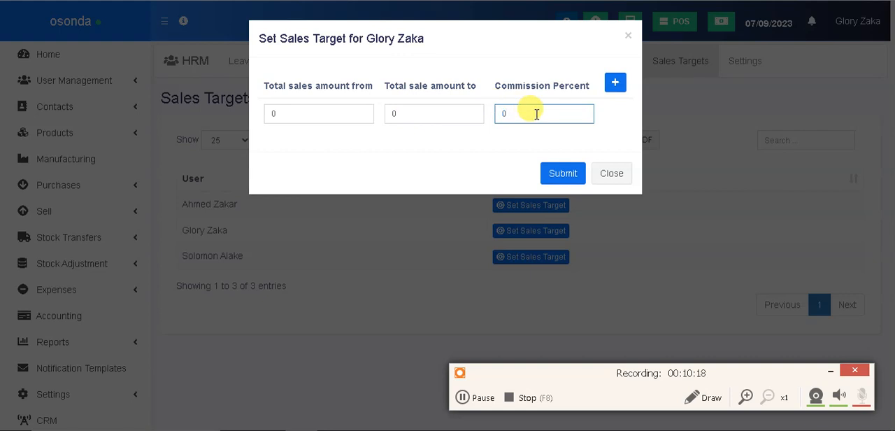
left_click(610, 176)
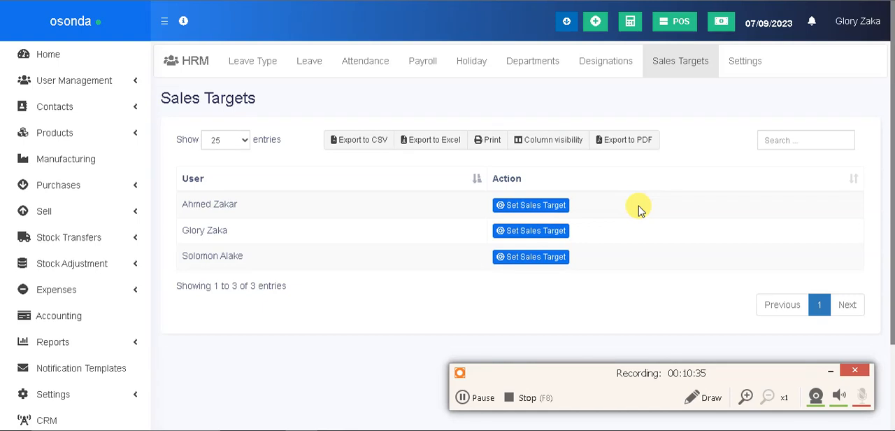
left_click(463, 397)
left_click(462, 397)
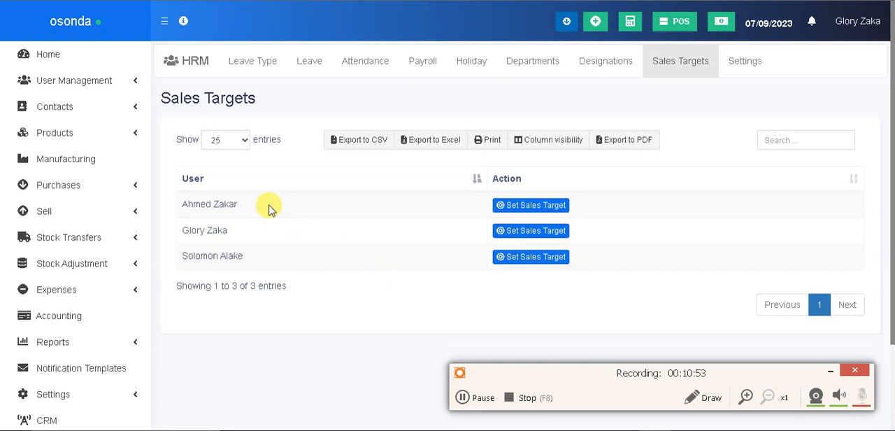
Open the list of users in User Management
left_click(129, 85)
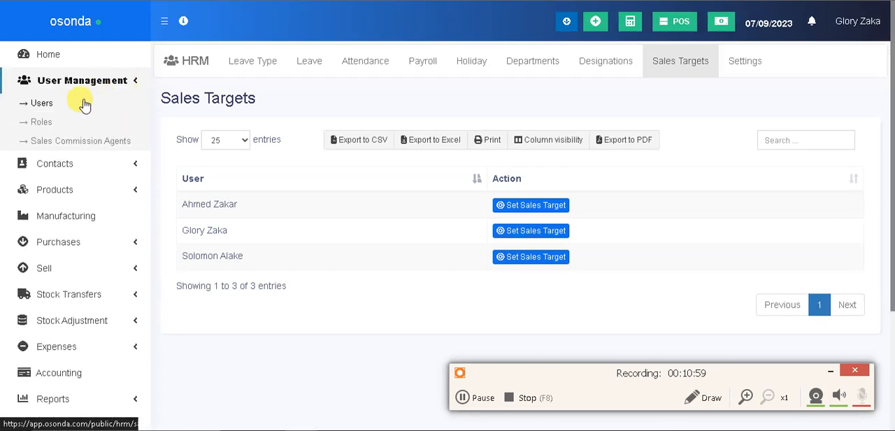
left_click(42, 104)
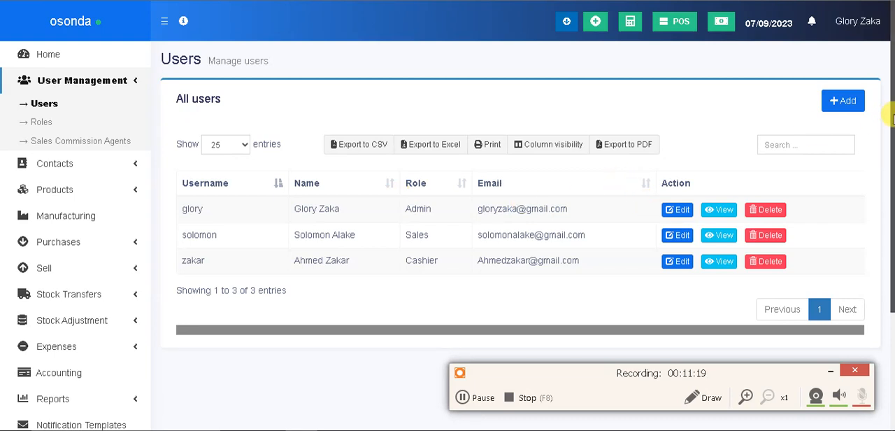
Open the Admin user's record for editing and set the HRM department to Accounts and the designation to Accountant
left_click(676, 211)
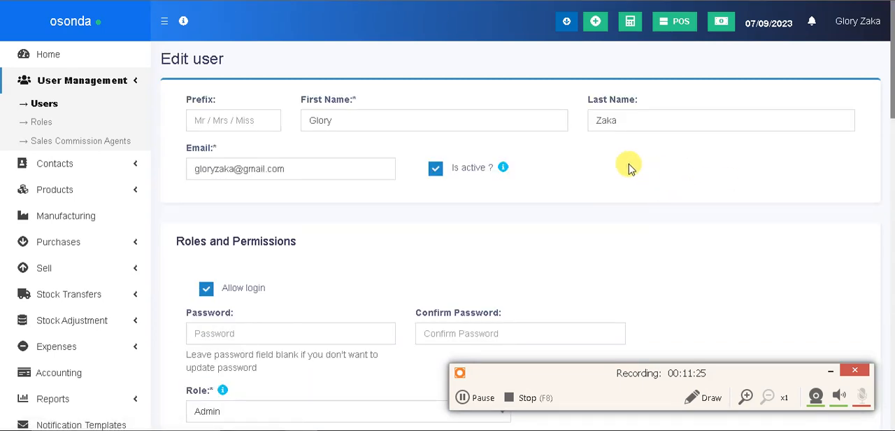
left_click_drag(888, 114, 891, 415)
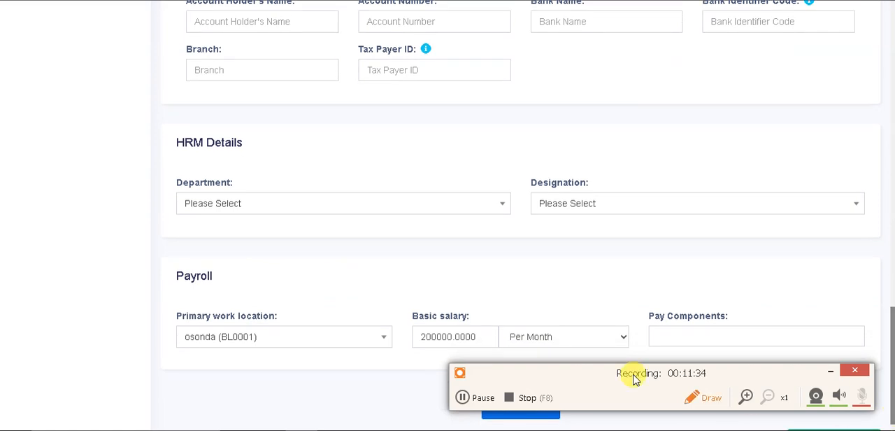
left_click(264, 204)
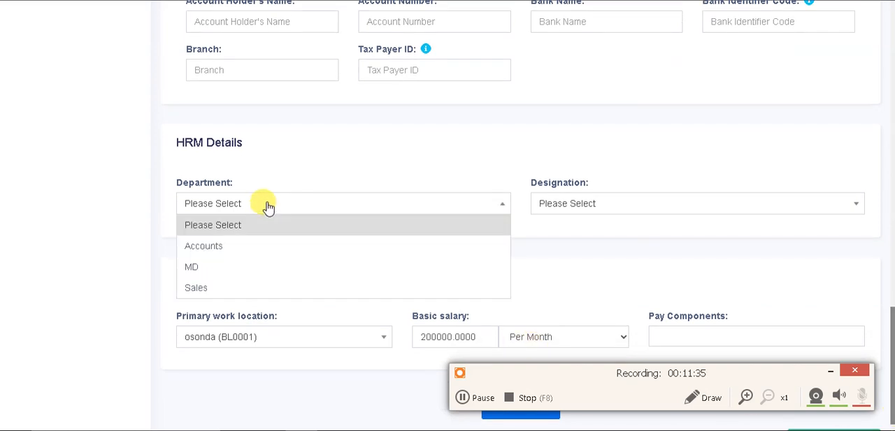
left_click(237, 249)
left_click(597, 208)
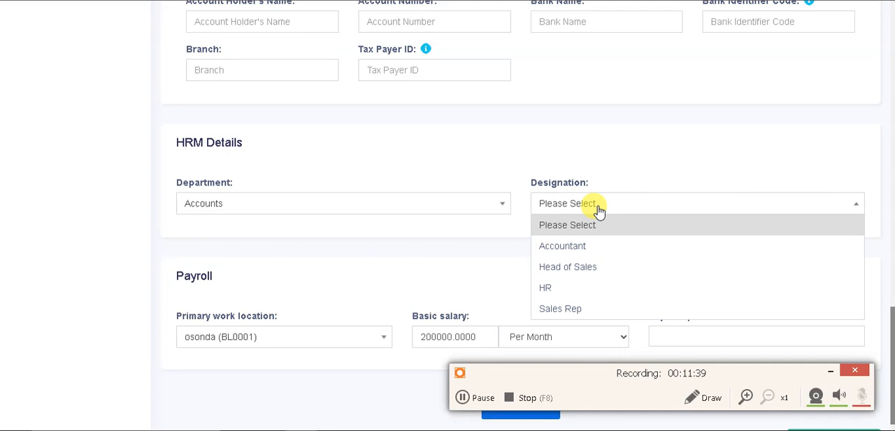
left_click(599, 247)
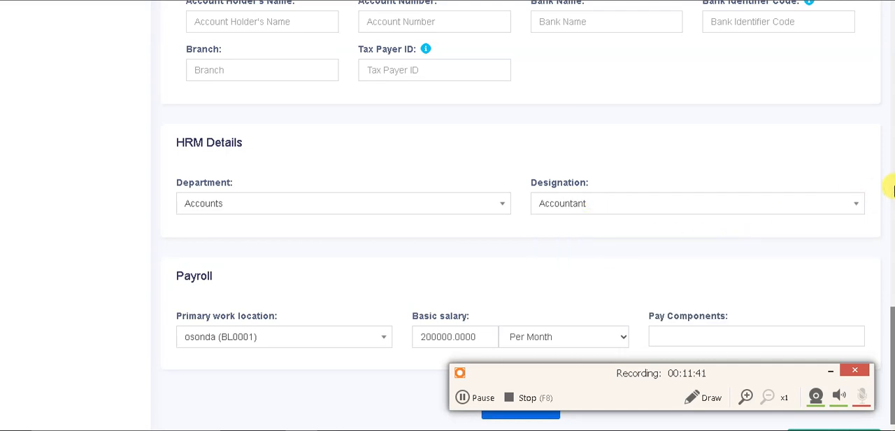
Review the Admin user's payroll fields and role options, and return to the users list without saving the changes
scroll(891, 312, "down", 1)
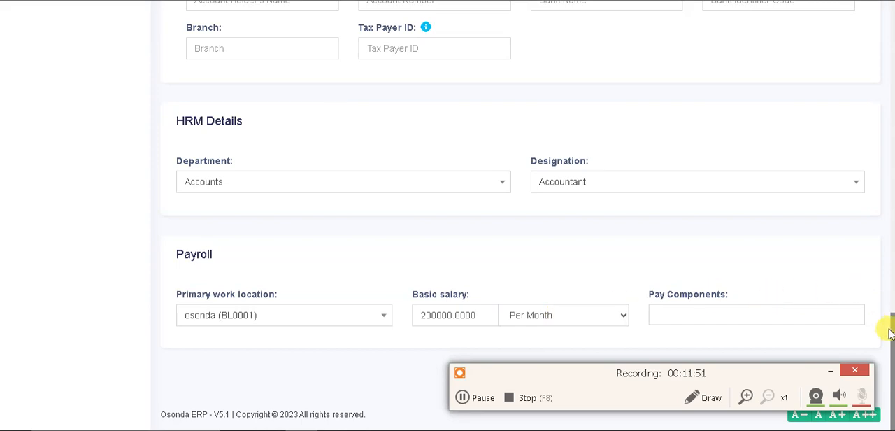
left_click_drag(891, 334, 885, 90)
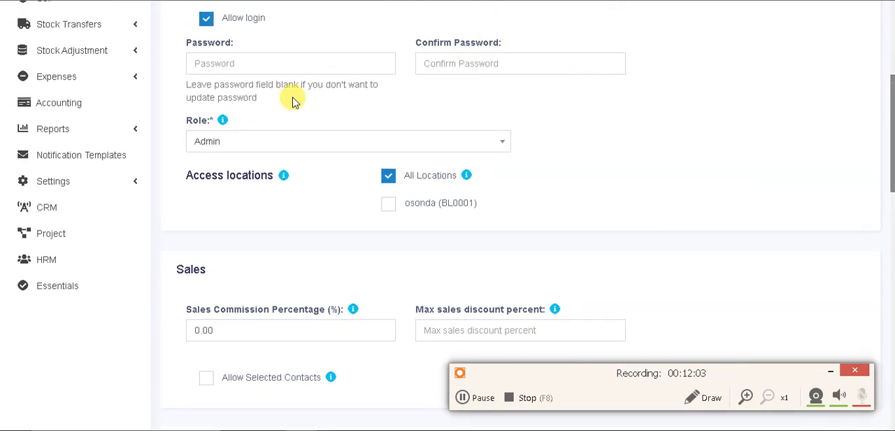
left_click(272, 145)
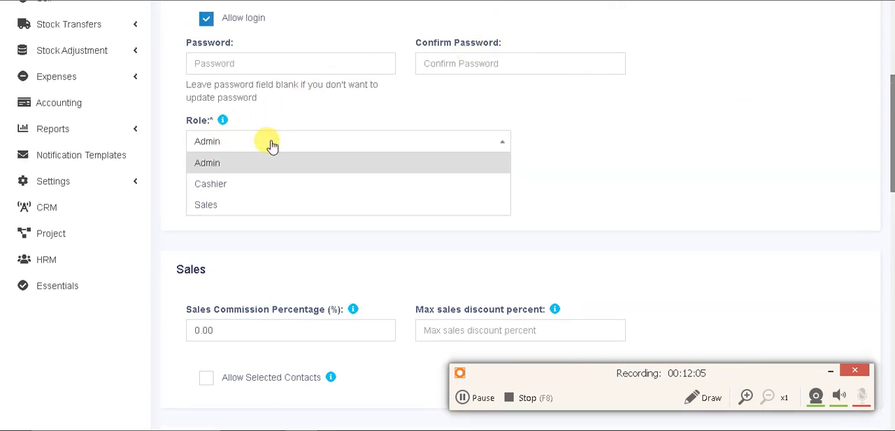
left_click(262, 144)
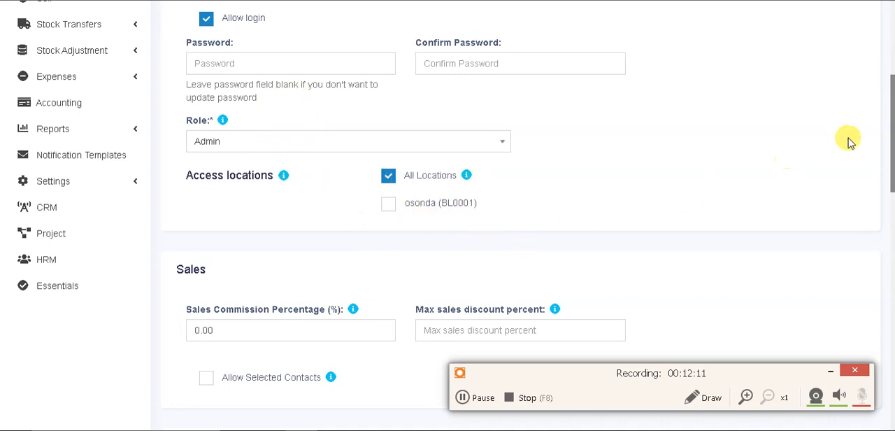
left_click_drag(891, 155, 892, 90)
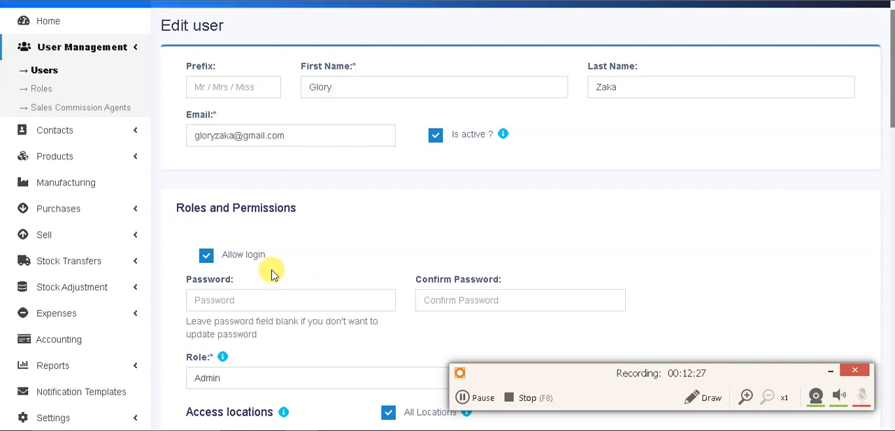
left_click(46, 71)
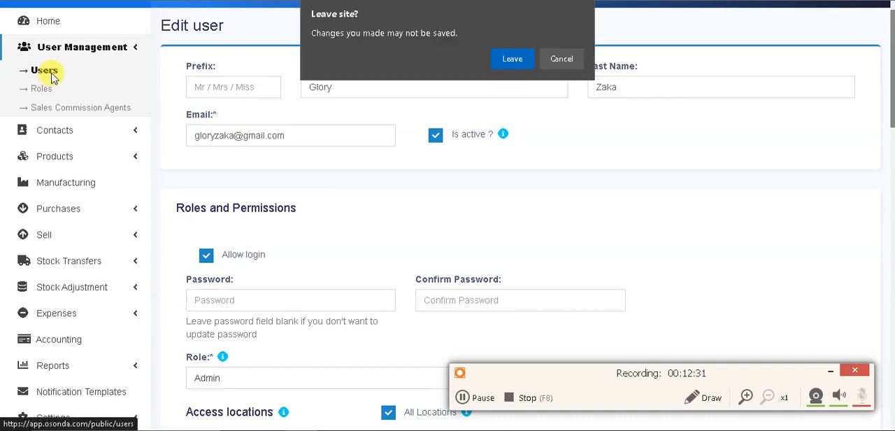
left_click(511, 59)
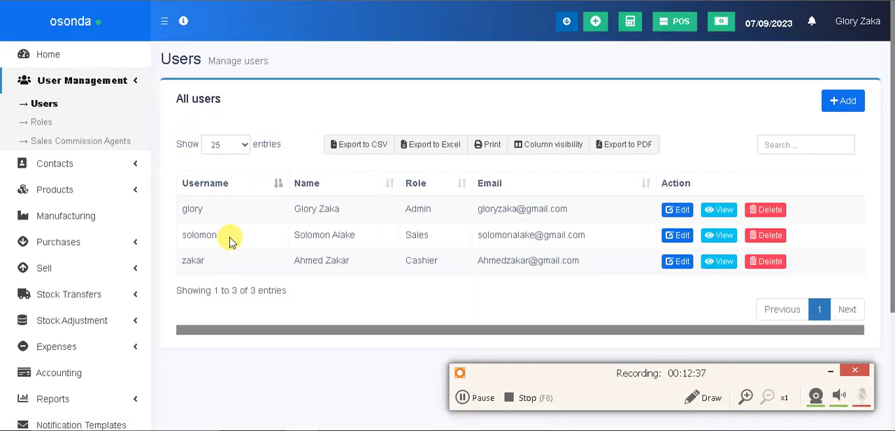
Edit the Sales-role user, set the HRM department to Sales and the designation to Sales Rep, and update the record
left_click(671, 238)
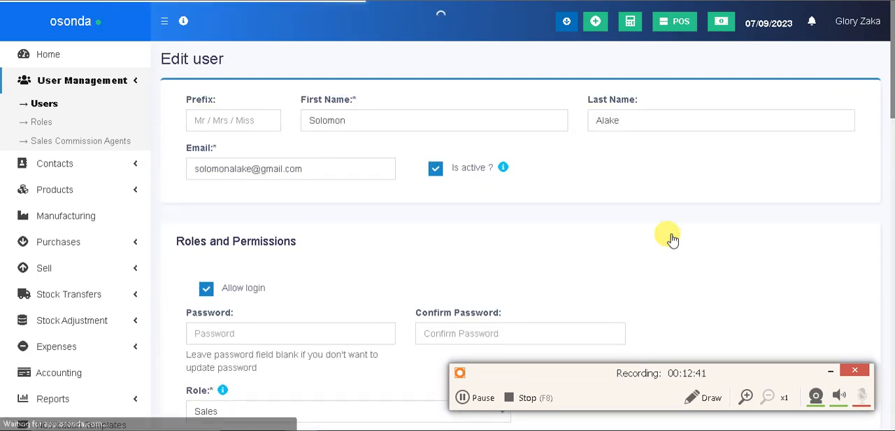
left_click_drag(891, 103, 885, 190)
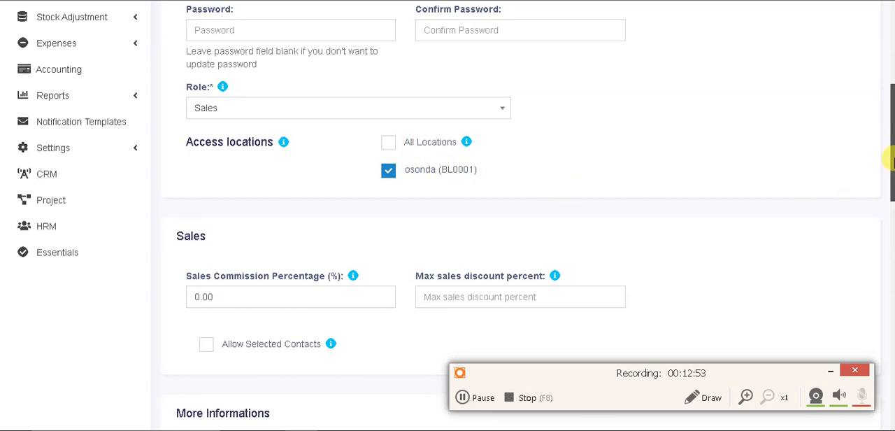
left_click_drag(891, 161, 886, 131)
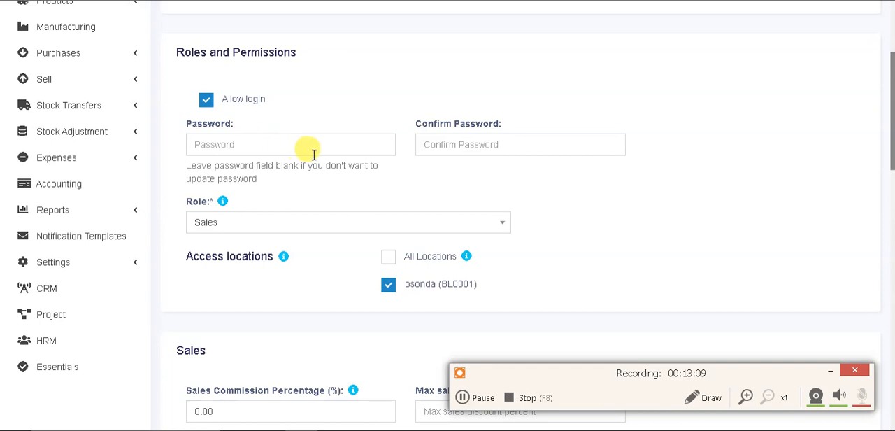
left_click_drag(893, 145, 892, 380)
left_click_drag(883, 294, 867, 406)
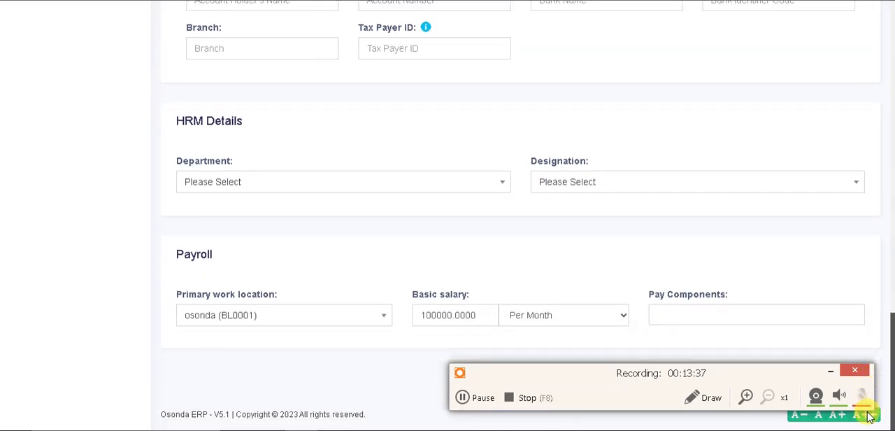
left_click(272, 187)
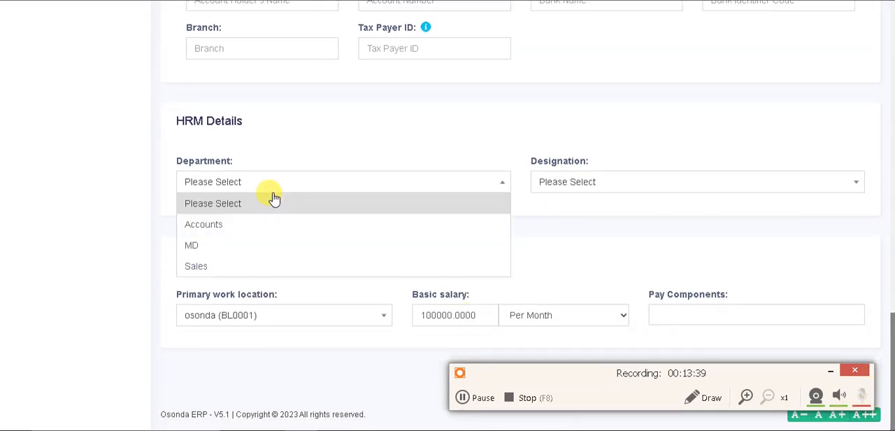
left_click(245, 264)
left_click(581, 181)
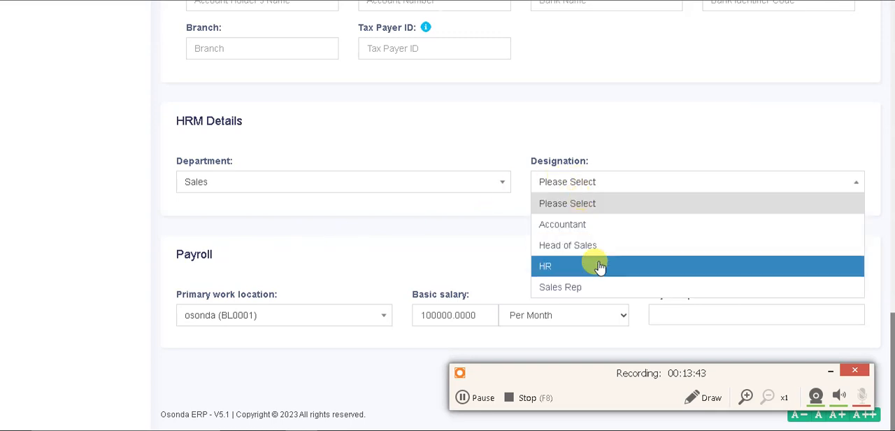
left_click(591, 287)
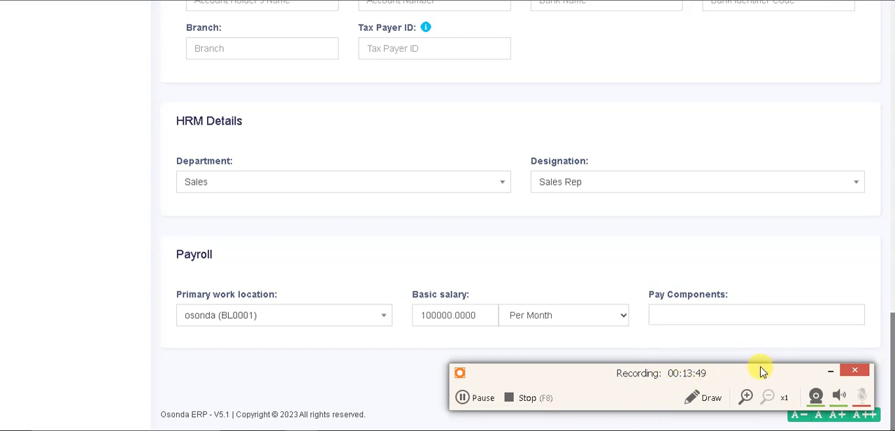
left_click_drag(755, 366, 760, 307)
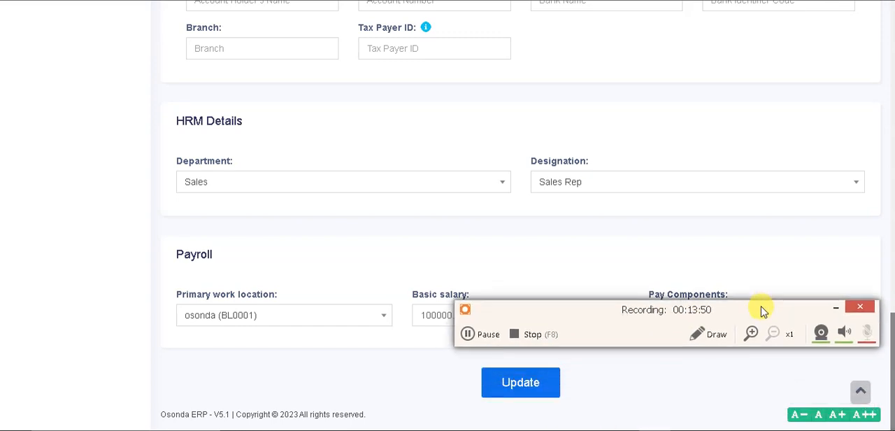
left_click(523, 385)
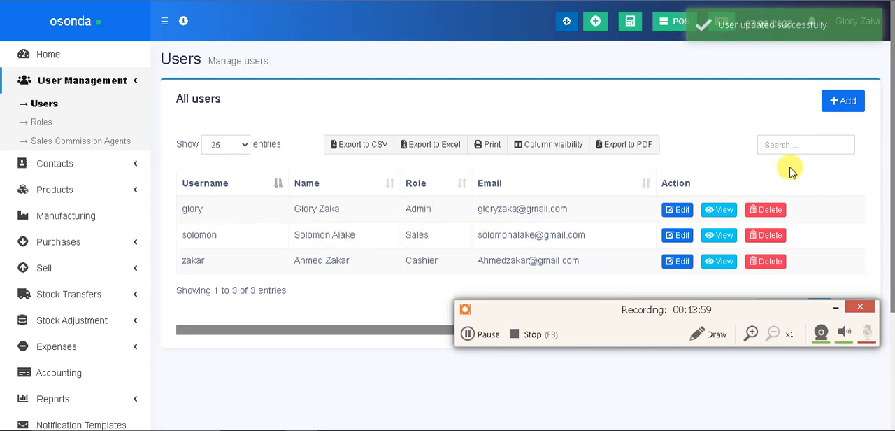
Go to the HRM leave list and start adding a new leave
left_click_drag(893, 123, 891, 250)
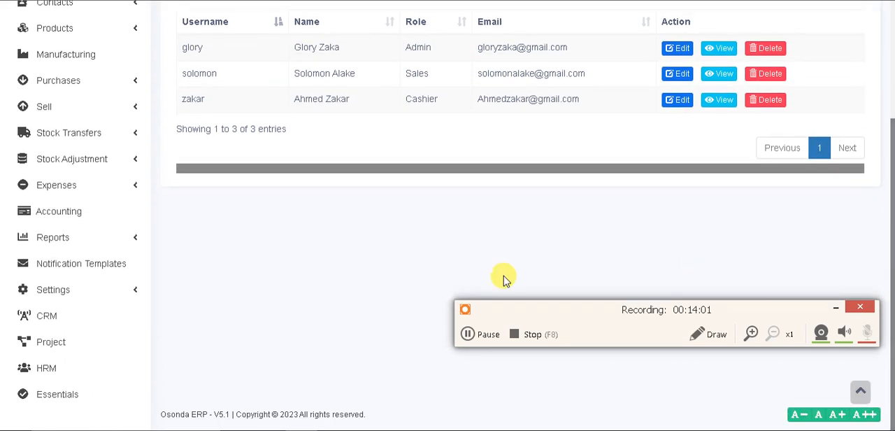
left_click(46, 376)
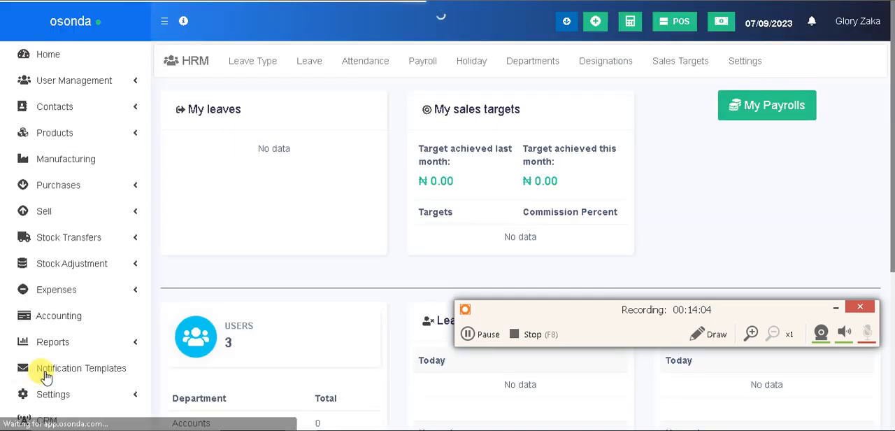
left_click(311, 67)
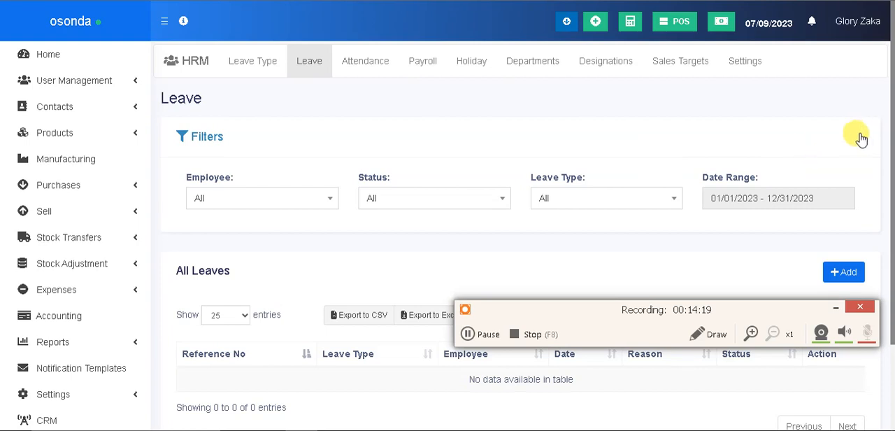
left_click_drag(891, 132, 891, 253)
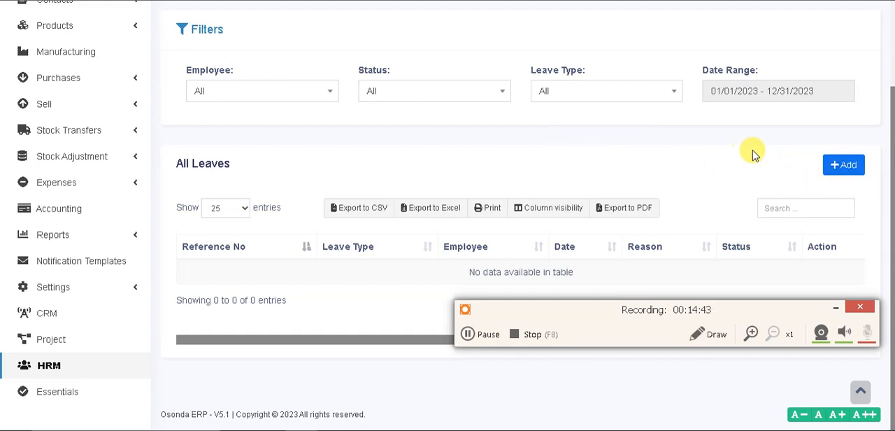
left_click(844, 168)
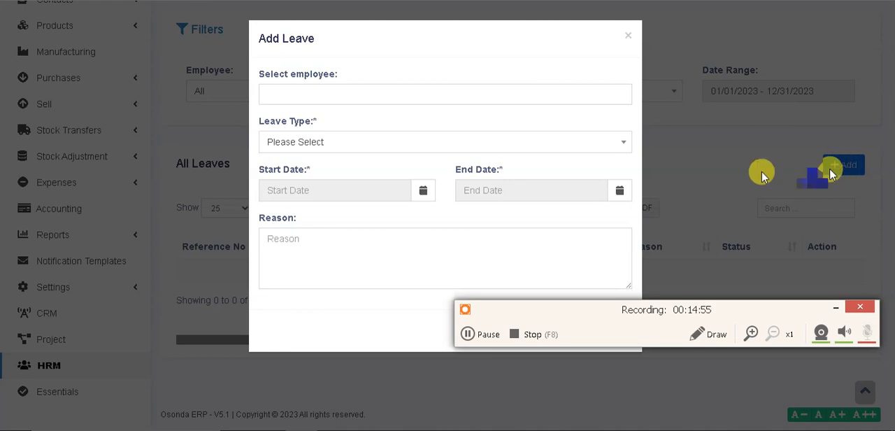
Choose the second listed employee for the leave, set the type to Education, and set start and end dates to 07/12/2023
left_click(379, 90)
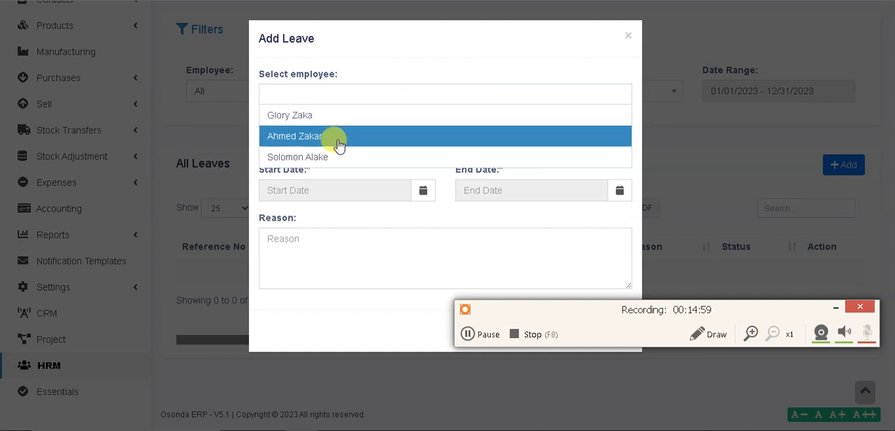
left_click(338, 144)
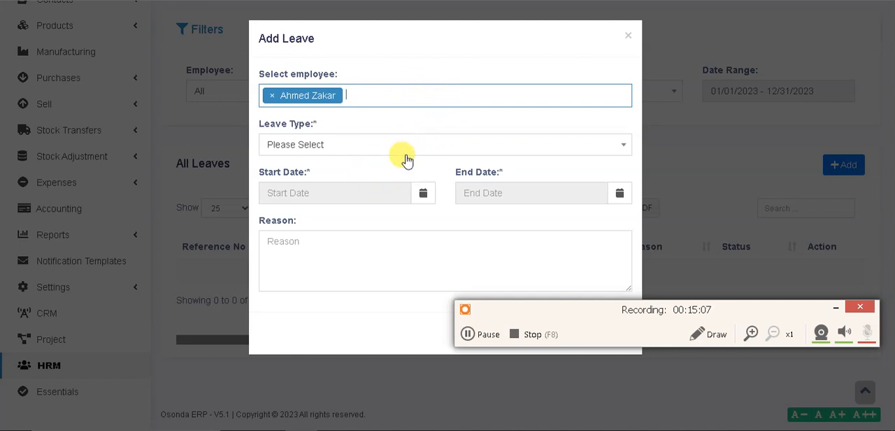
left_click(319, 146)
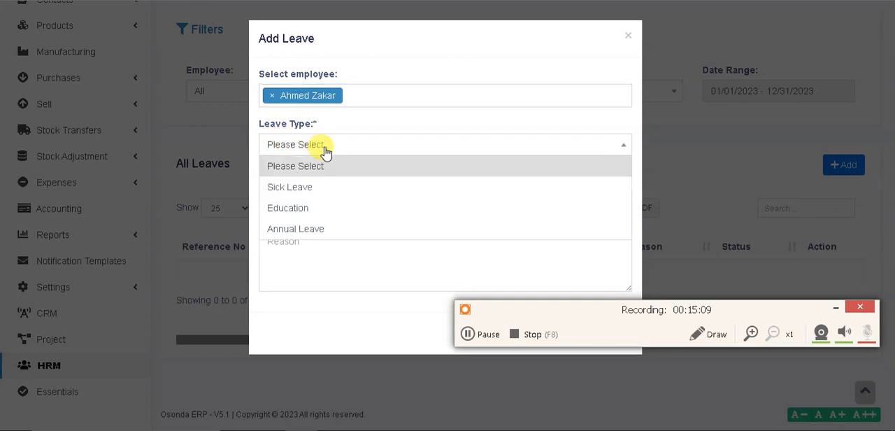
left_click(313, 209)
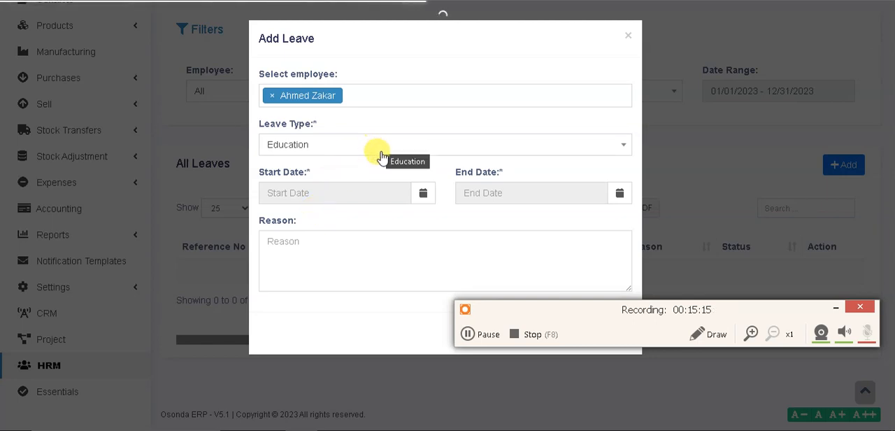
left_click(329, 196)
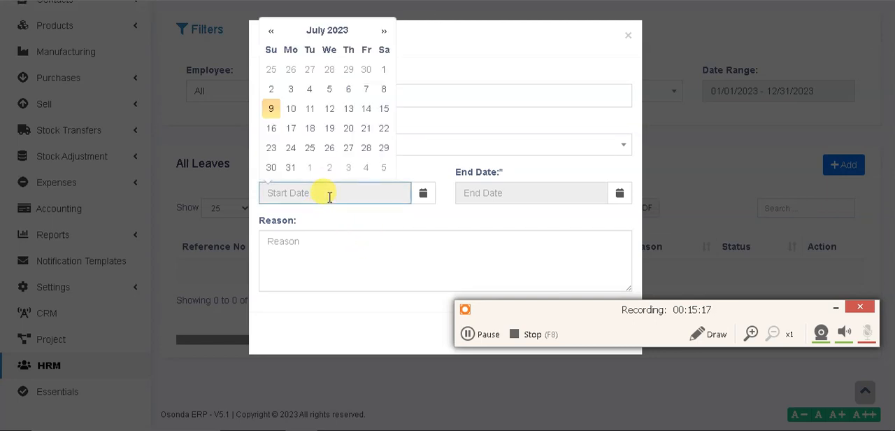
left_click(328, 113)
left_click(477, 198)
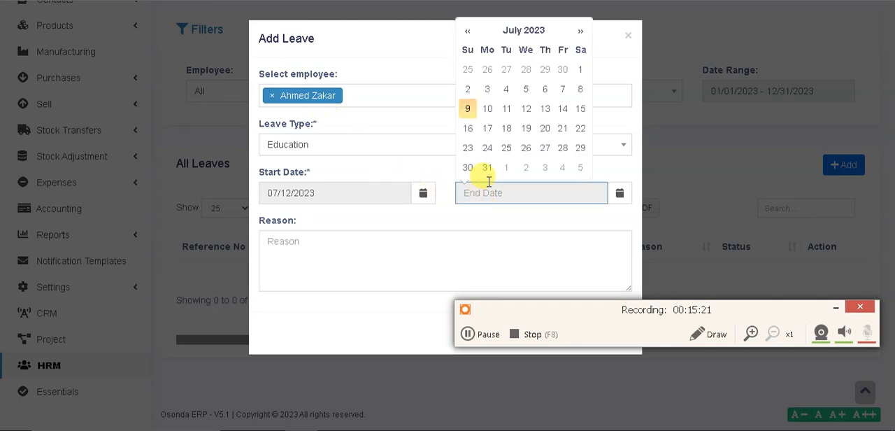
left_click(525, 113)
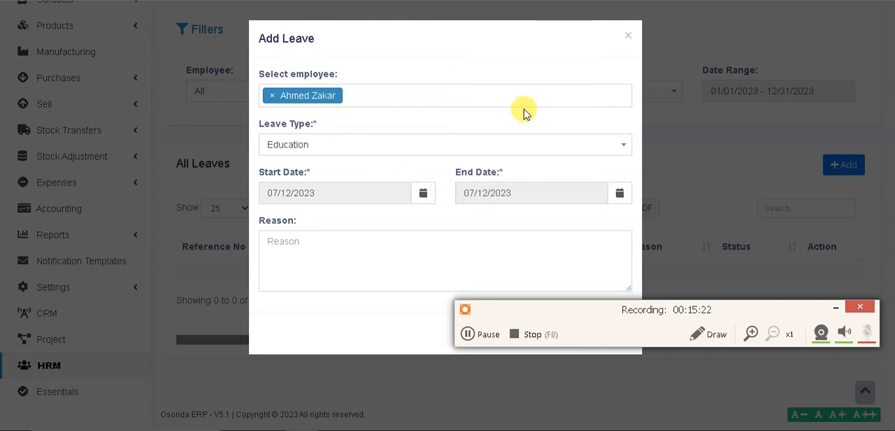
Enter Education as the reason for the leave and save the request
left_click(412, 262)
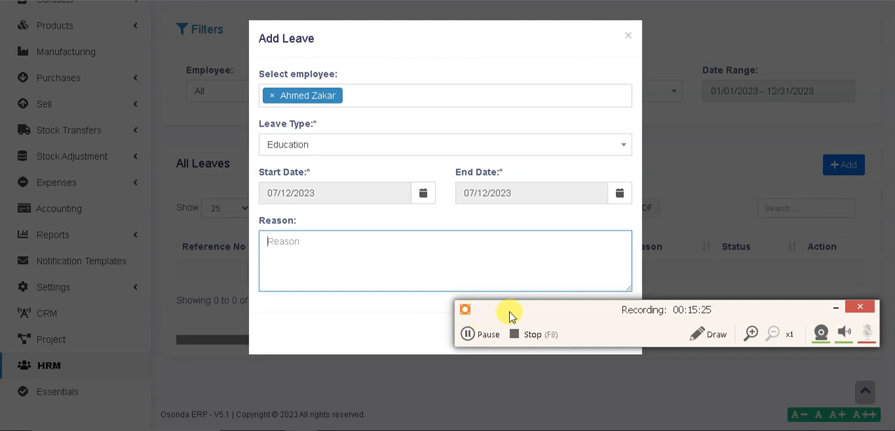
left_click_drag(575, 311, 580, 406)
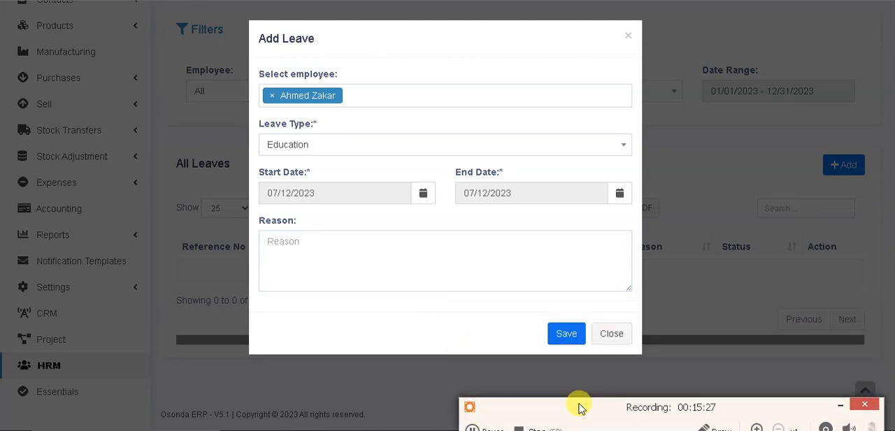
left_click(566, 335)
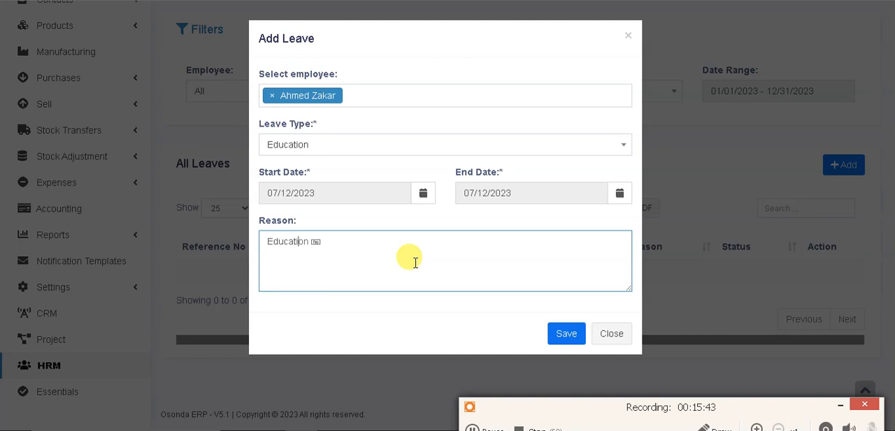
left_click(565, 333)
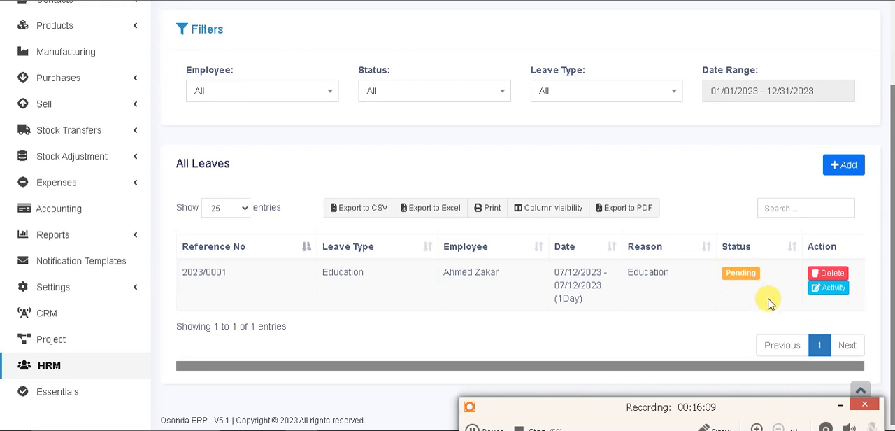
Review the activity log of the education leave and the status options offered for it, closing each dialog without updating
left_click(832, 292)
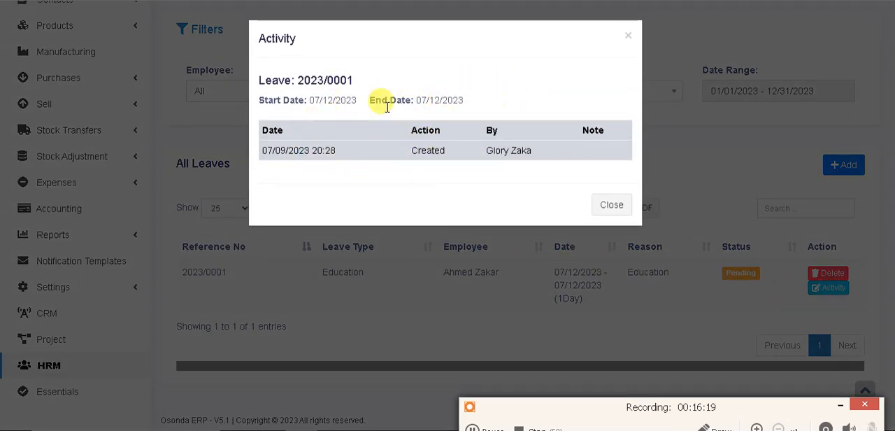
left_click(629, 37)
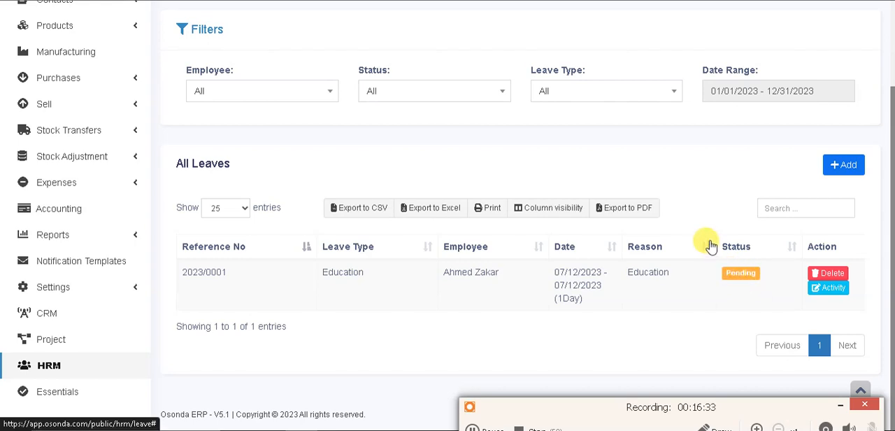
left_click(740, 273)
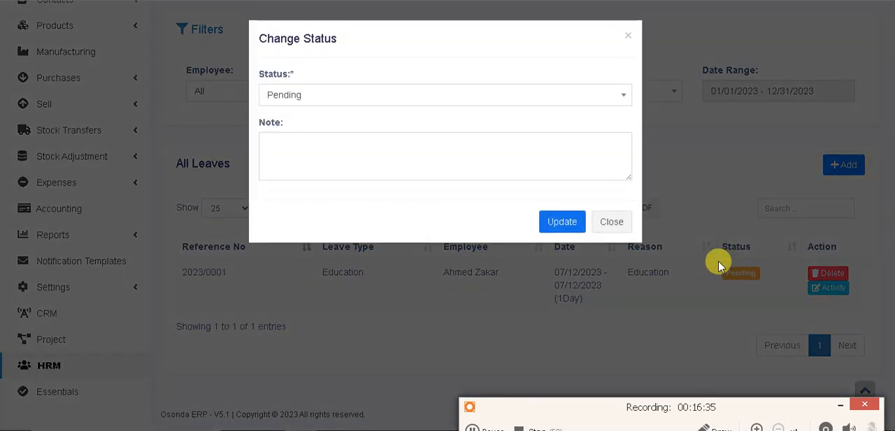
left_click(628, 36)
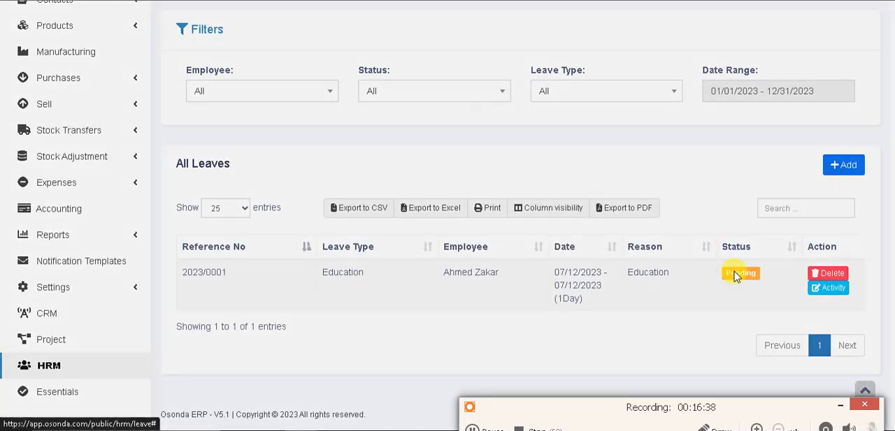
left_click(736, 273)
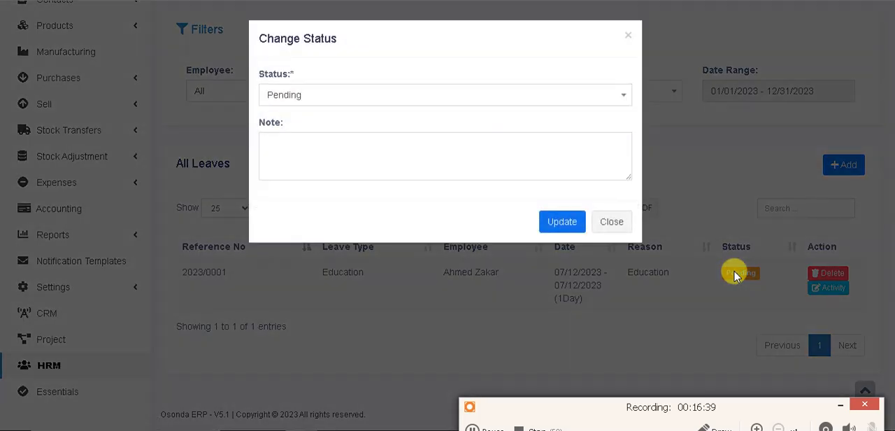
left_click(323, 100)
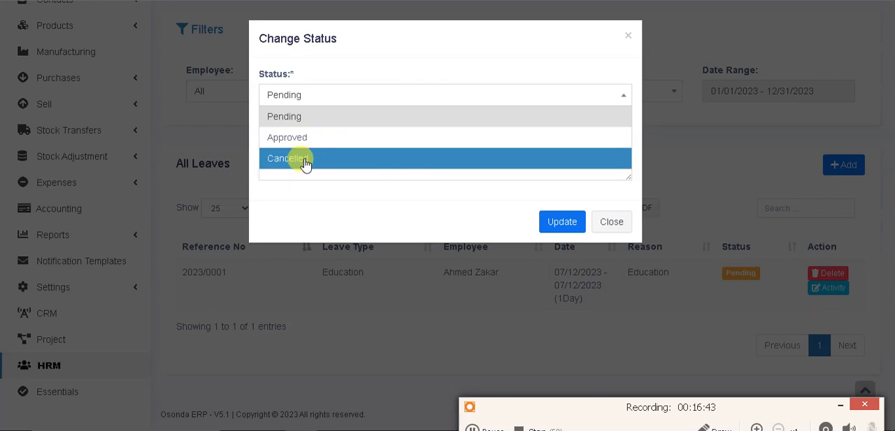
left_click(628, 35)
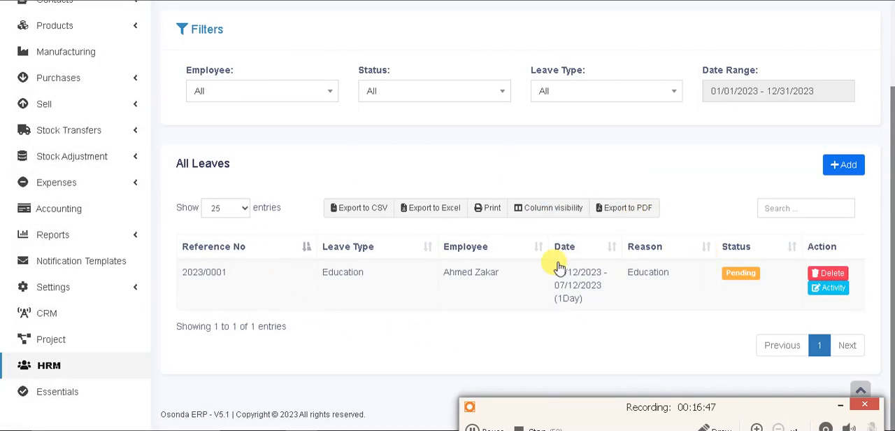
left_click(735, 278)
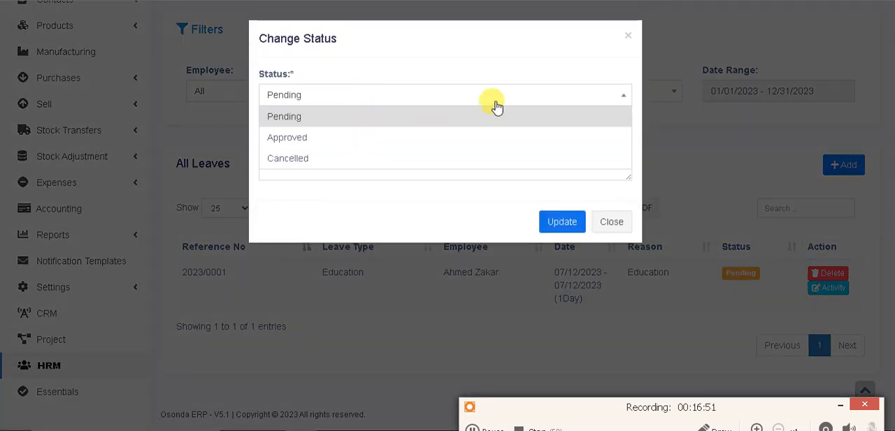
left_click(628, 36)
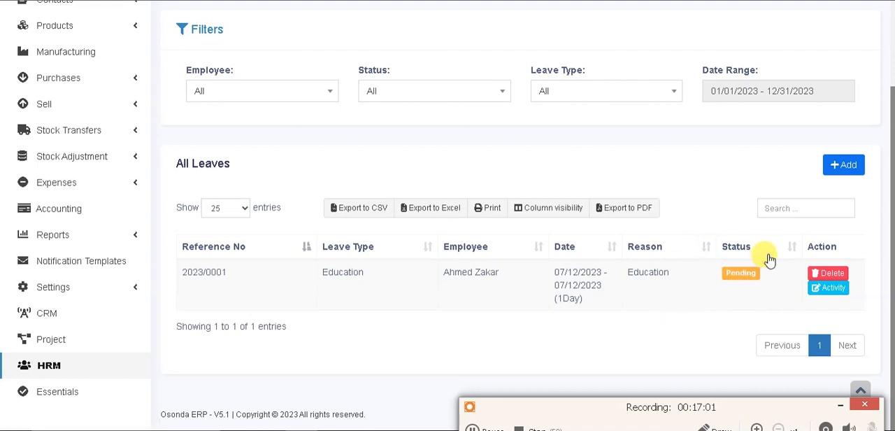
Go to the HRM attendance section, start a new shift and review the available shift types
left_click_drag(891, 231, 887, 80)
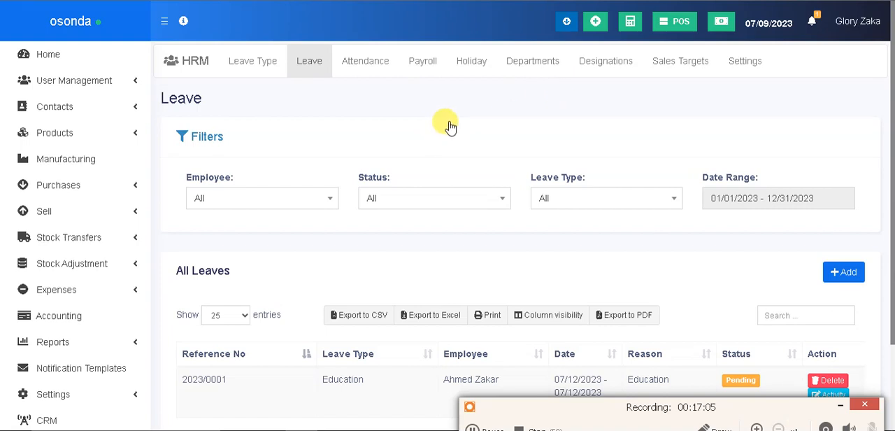
left_click(367, 67)
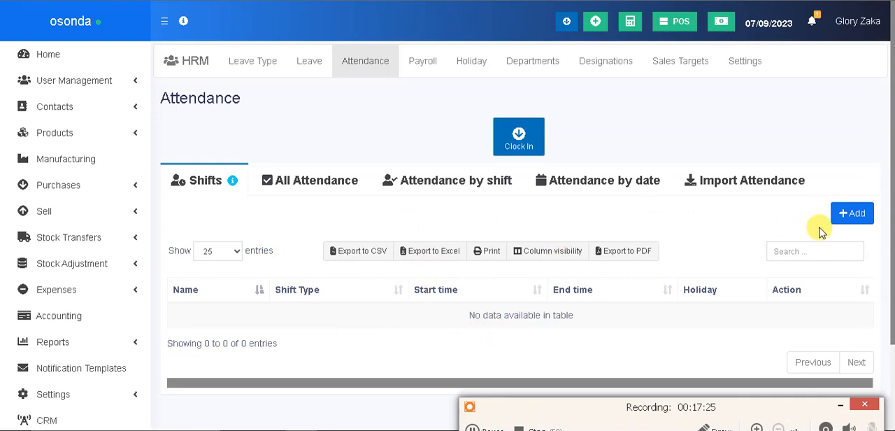
left_click(849, 217)
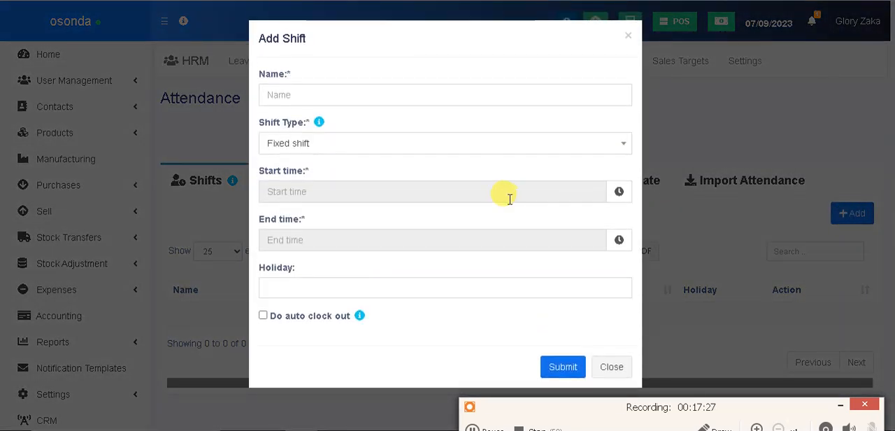
left_click(358, 95)
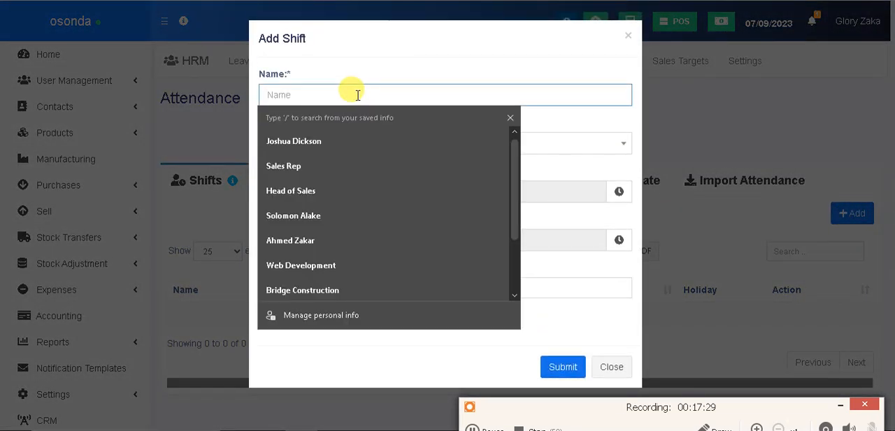
left_click(379, 76)
left_click(381, 144)
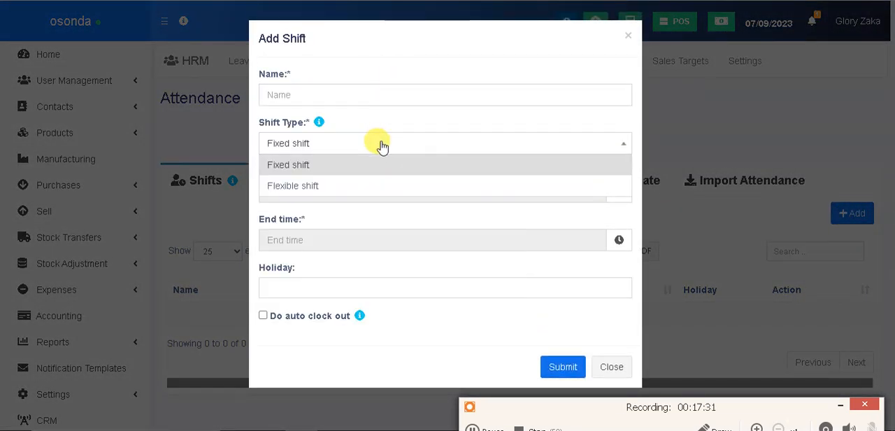
left_click(381, 144)
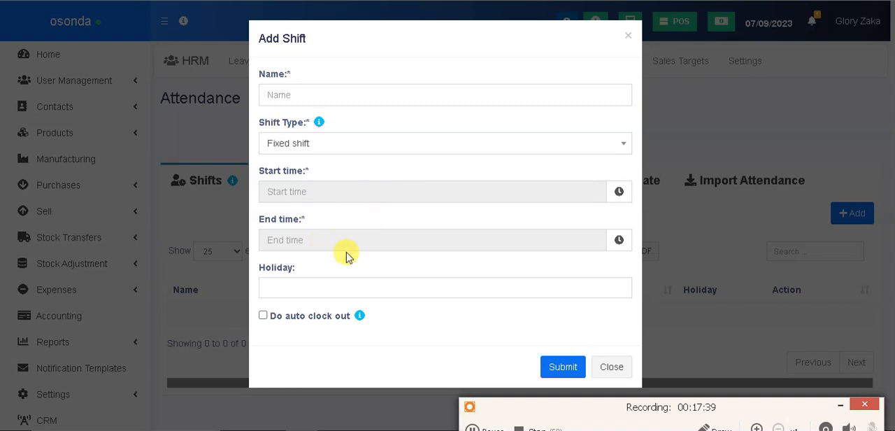
Choose Sunday and Saturday as holidays for the new shift, and close the form without submitting it
left_click(327, 292)
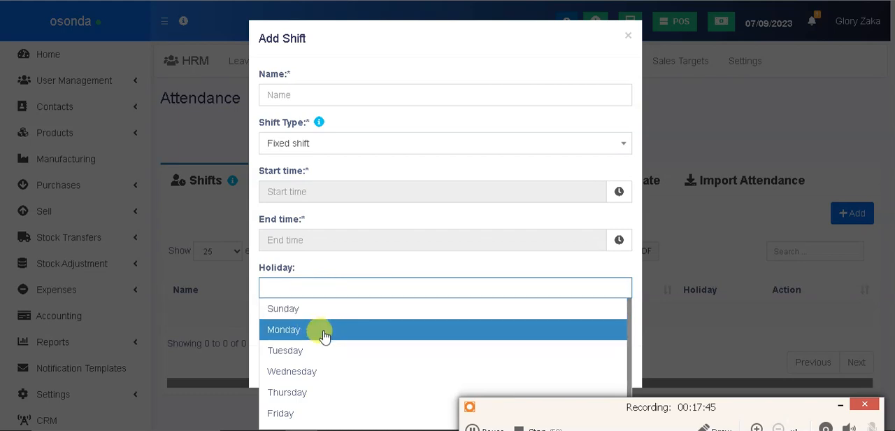
left_click(305, 312)
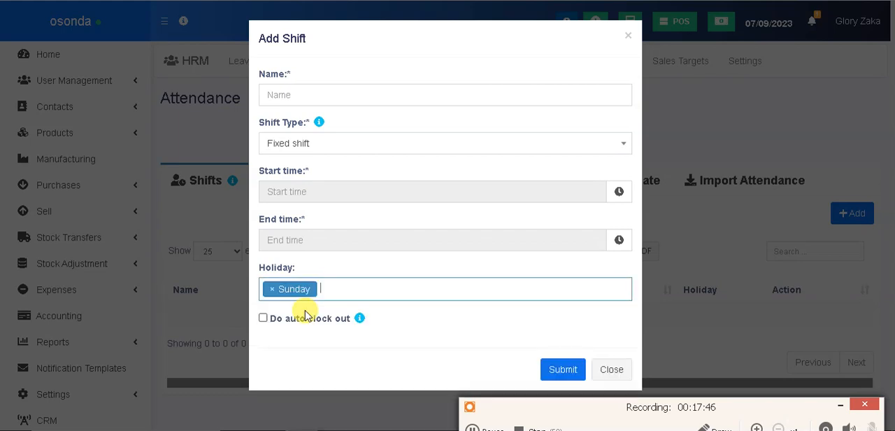
left_click(351, 295)
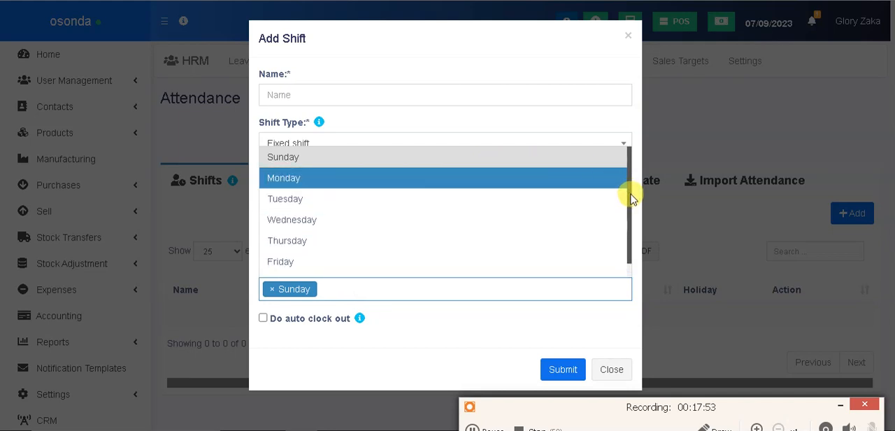
left_click_drag(629, 200, 627, 215)
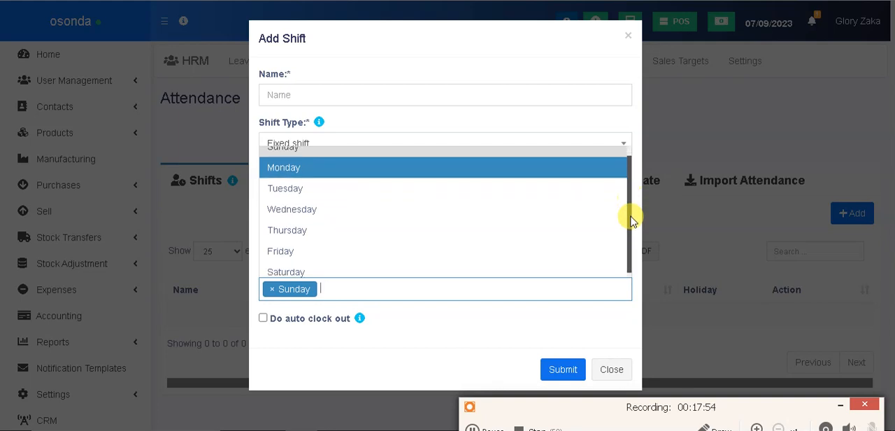
left_click(424, 272)
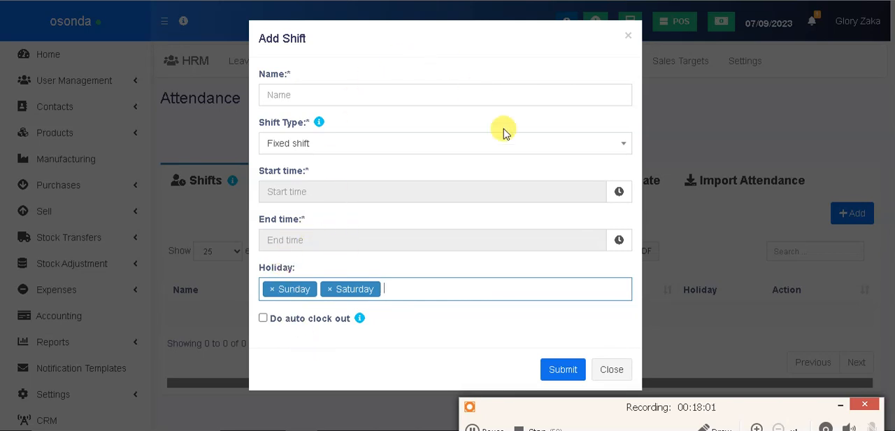
left_click(611, 373)
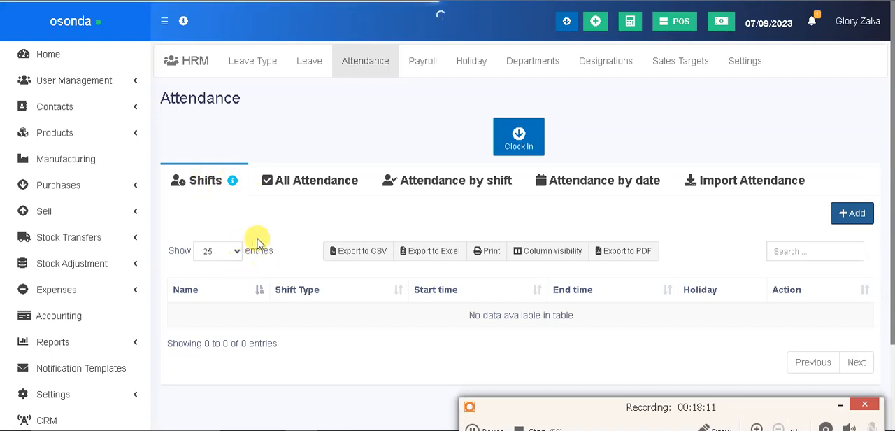
Examine the list of all attendance and the fields for adding an employee's latest attendance, closing the form without saving
left_click(330, 191)
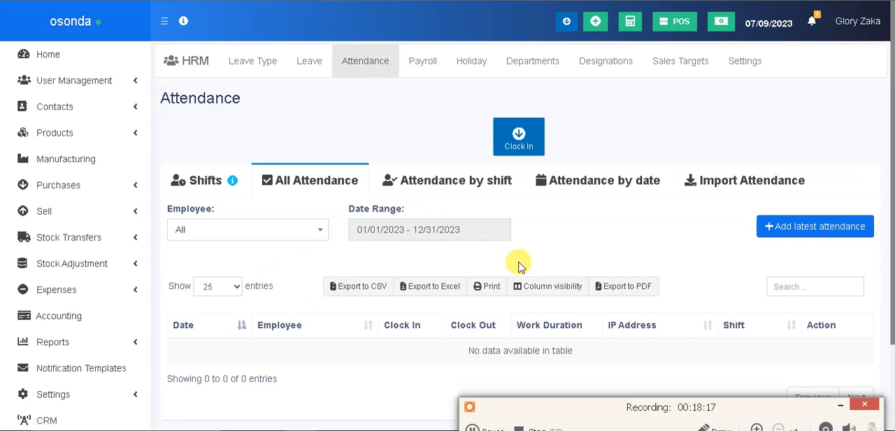
left_click(802, 229)
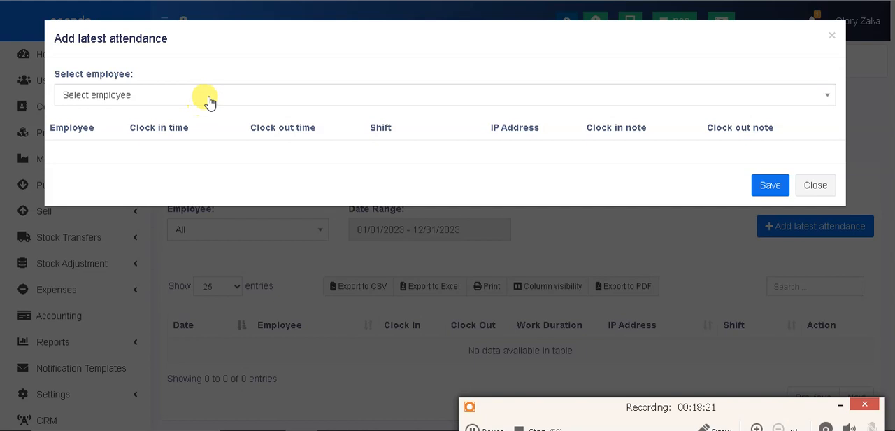
left_click(207, 99)
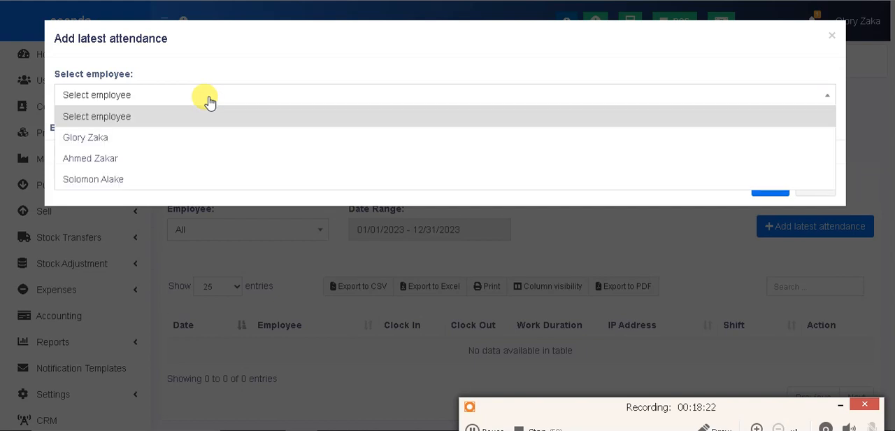
left_click(168, 161)
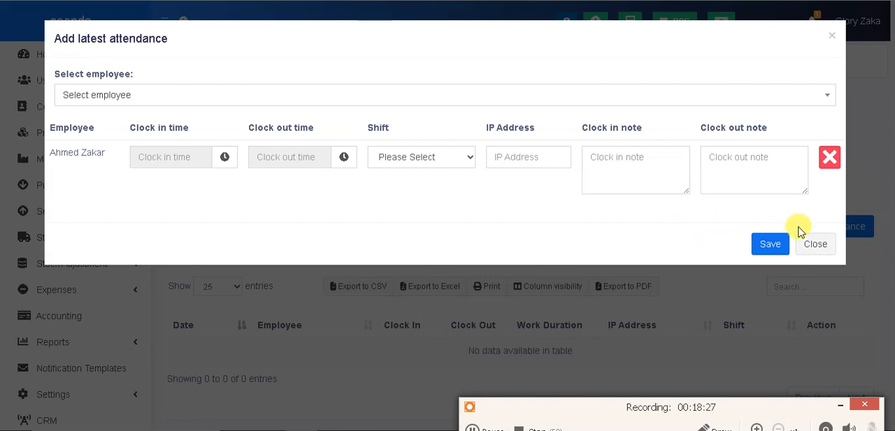
left_click(814, 245)
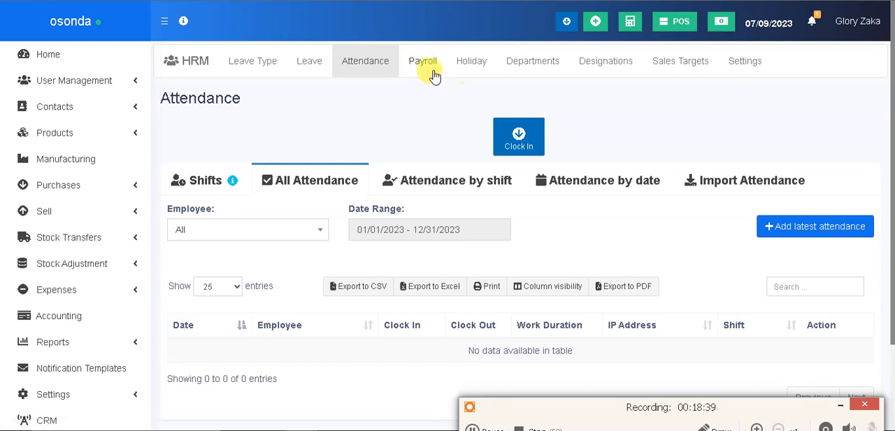
Start a new payroll in the HRM payroll section for the osonda (BL0001) location and include all employees
left_click(422, 62)
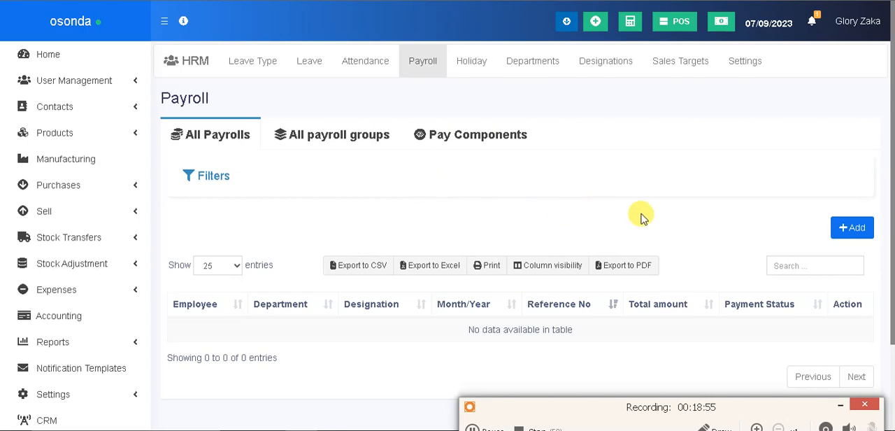
left_click(853, 229)
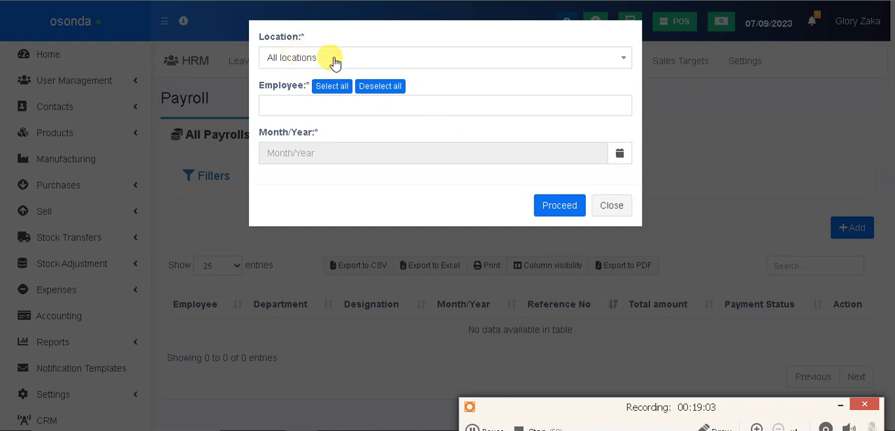
left_click(333, 58)
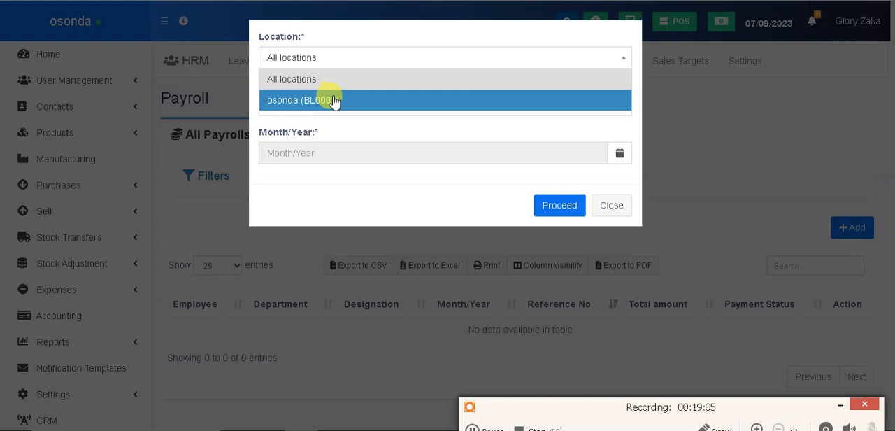
left_click(334, 98)
left_click(326, 58)
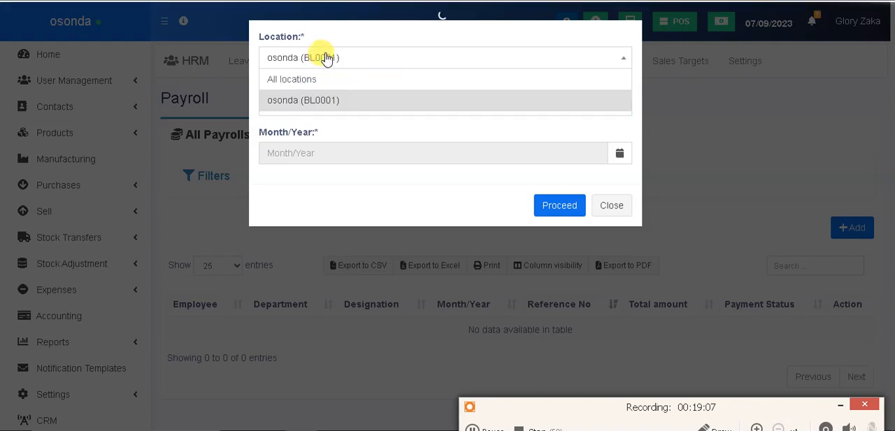
left_click(323, 84)
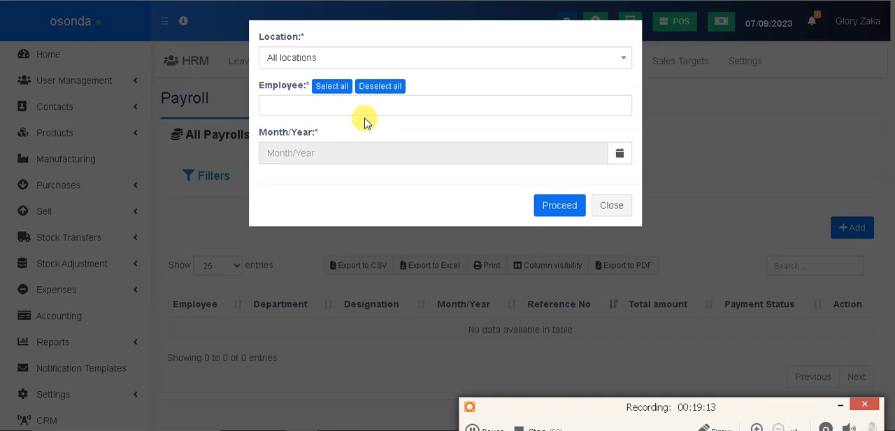
left_click(305, 58)
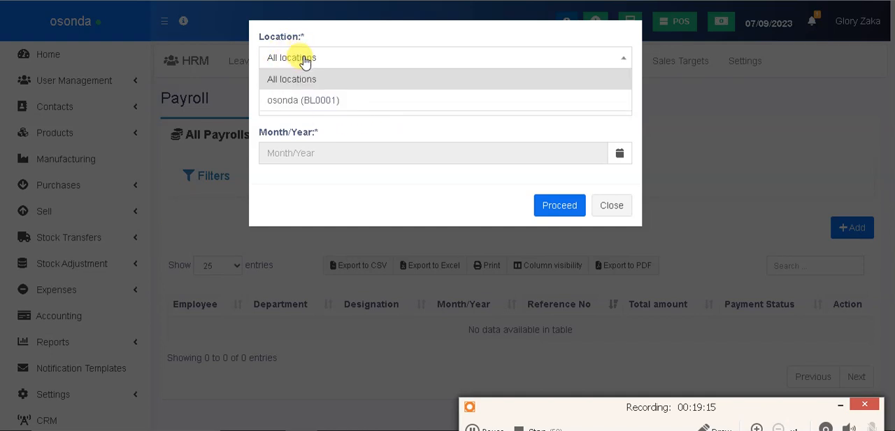
left_click(301, 96)
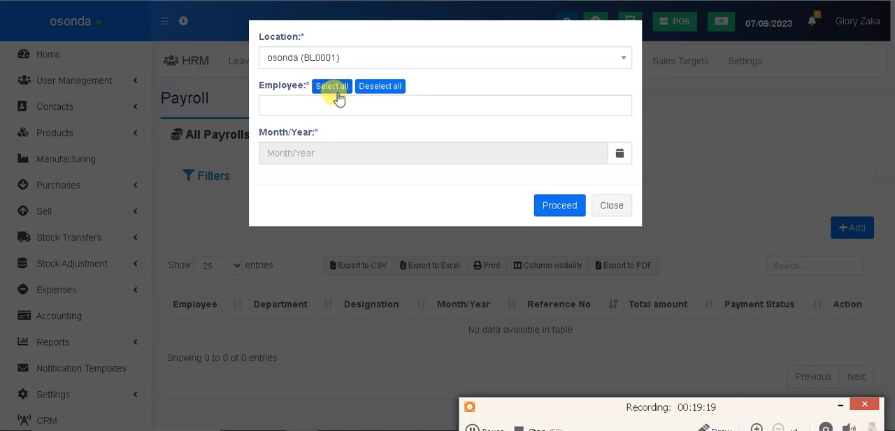
left_click(332, 86)
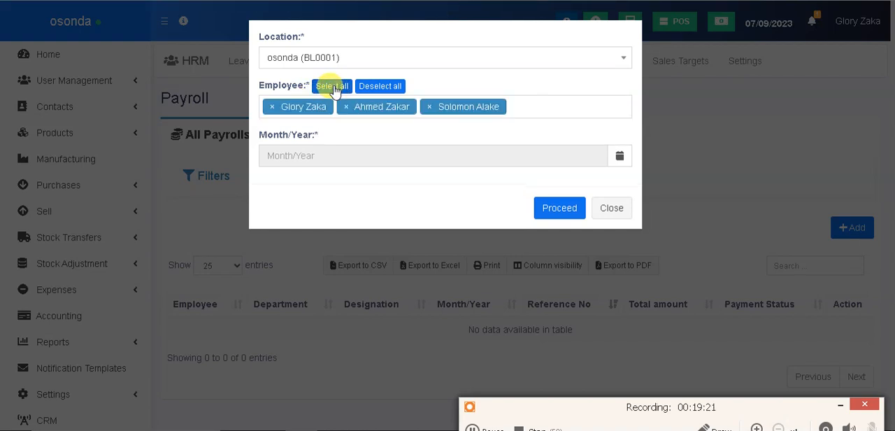
Set the payroll month to 06/2023 and proceed to the payroll entry form
left_click(364, 155)
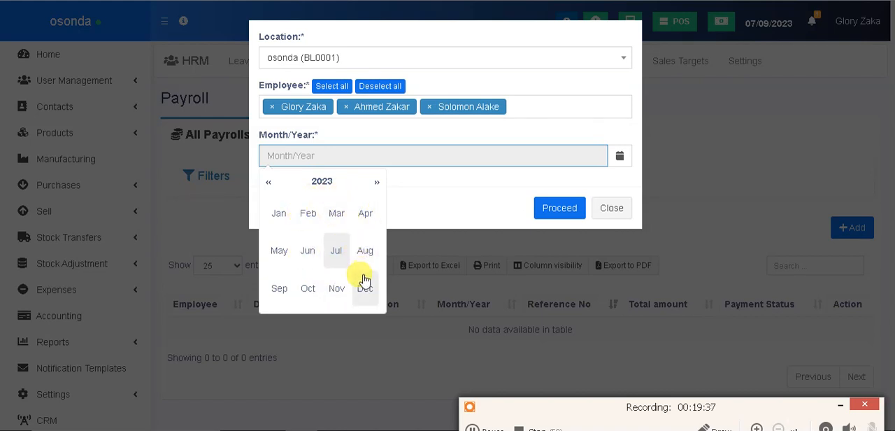
left_click(337, 252)
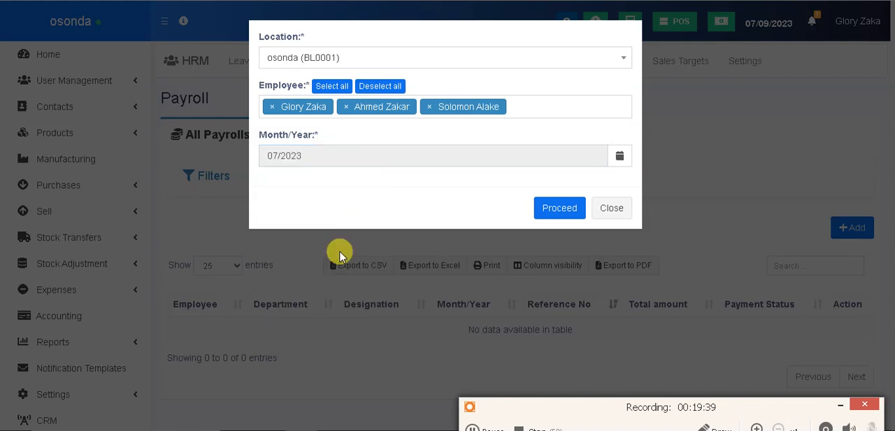
triple_click(470, 155)
left_click(308, 249)
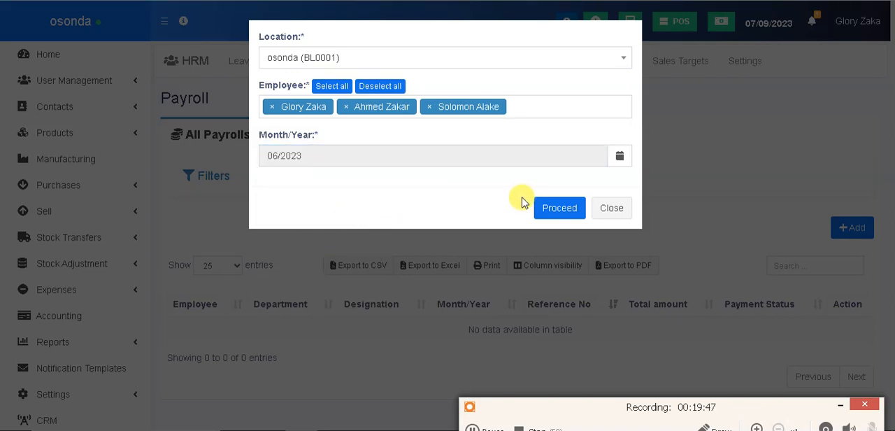
left_click(559, 212)
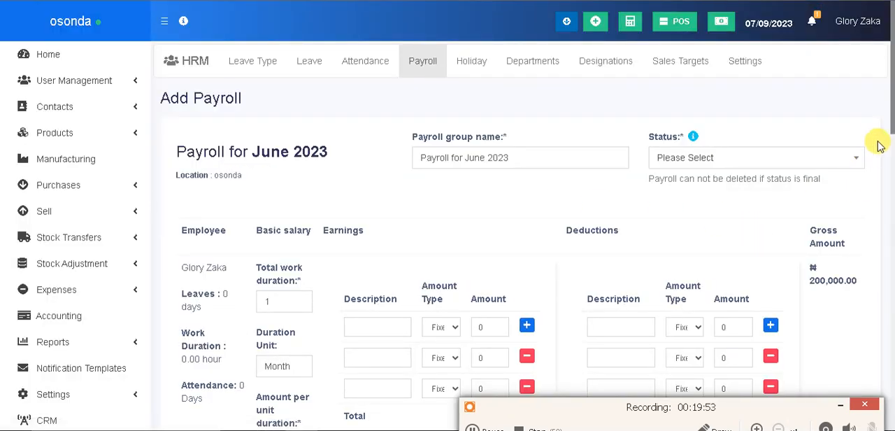
Enter a Lateness deduction for the first employee with a fixed amount of 2000
left_click_drag(890, 126, 867, 145)
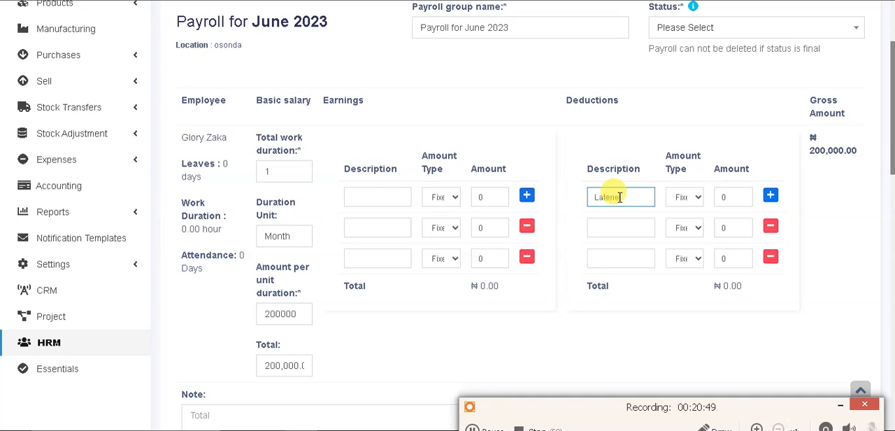
left_click(695, 198)
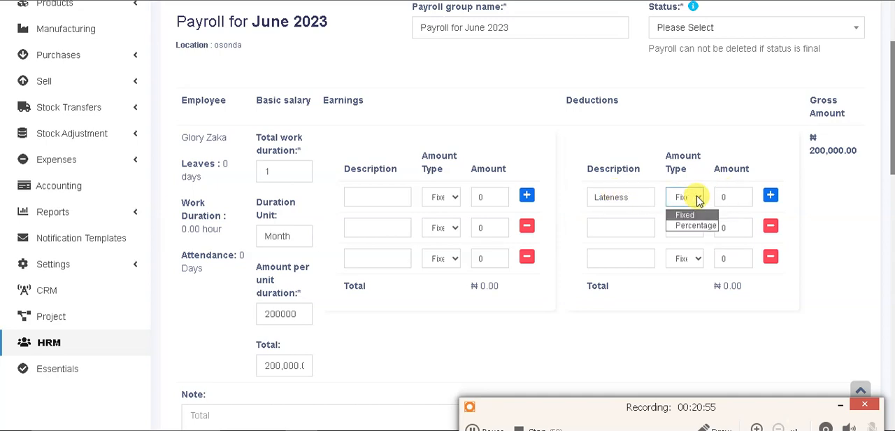
left_click(697, 199)
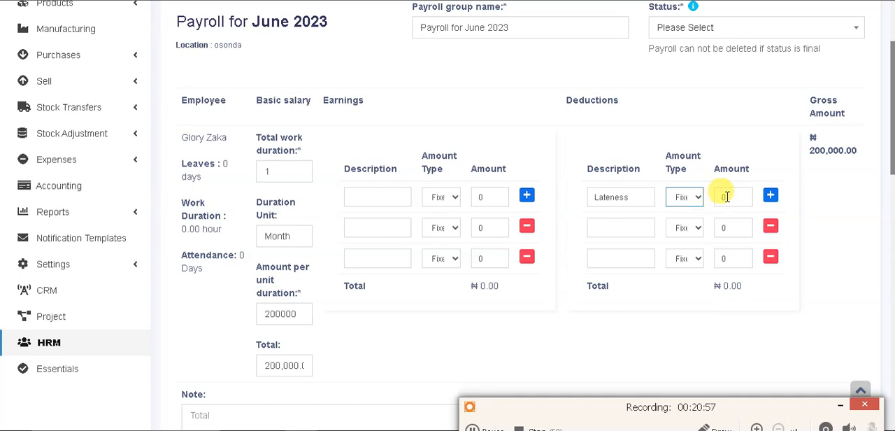
left_click(722, 197)
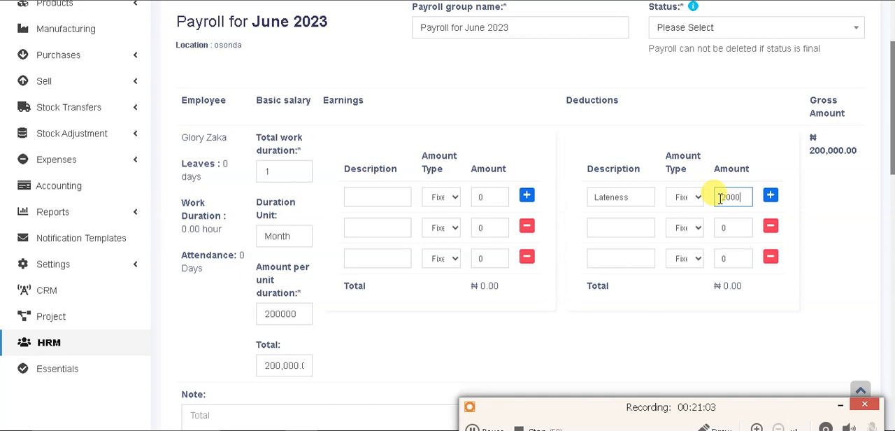
left_click(738, 110)
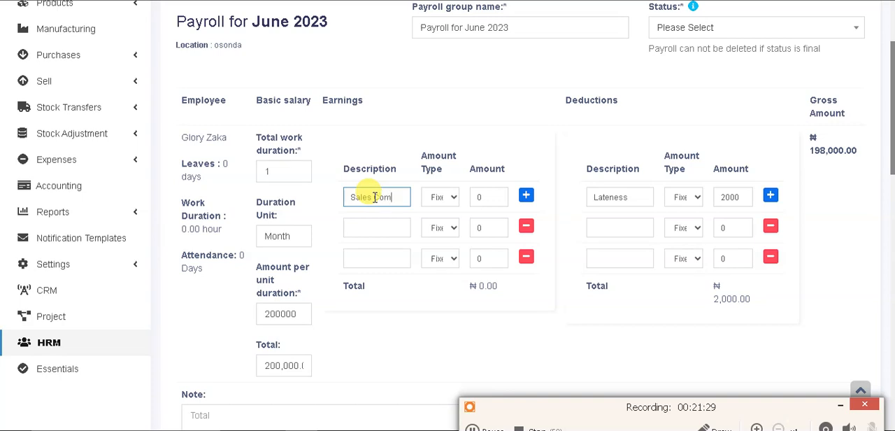
Enter Sales Comm as an earning for the first employee with a fixed amount of 100000
left_click(481, 198)
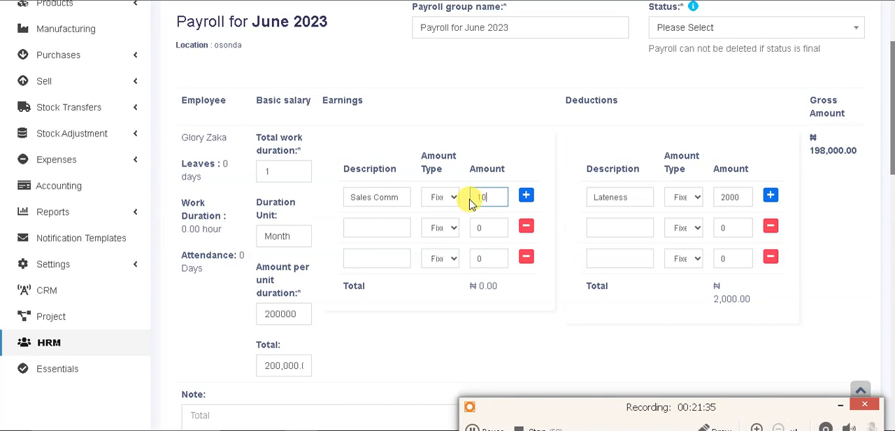
type("100000")
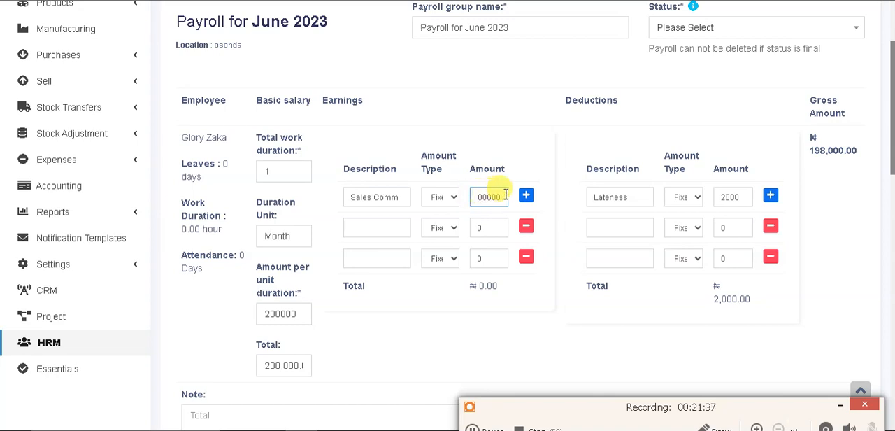
left_click(570, 215)
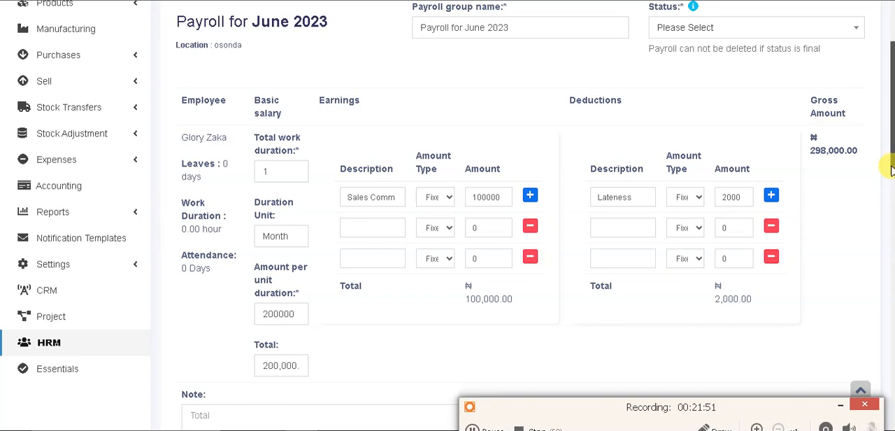
Try to save the June 2023 payroll without choosing a status
left_click_drag(890, 168, 891, 423)
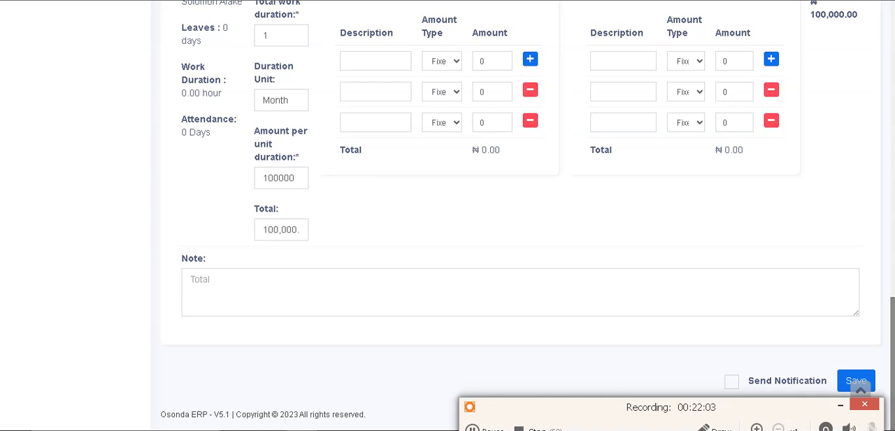
left_click_drag(782, 413, 703, 424)
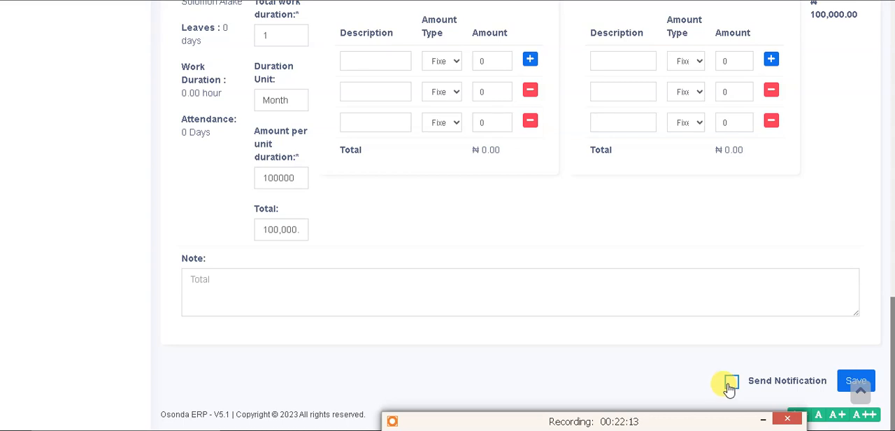
left_click(850, 383)
Set the June 2023 payroll's status to Final and save the payroll
left_click_drag(892, 153, 889, 100)
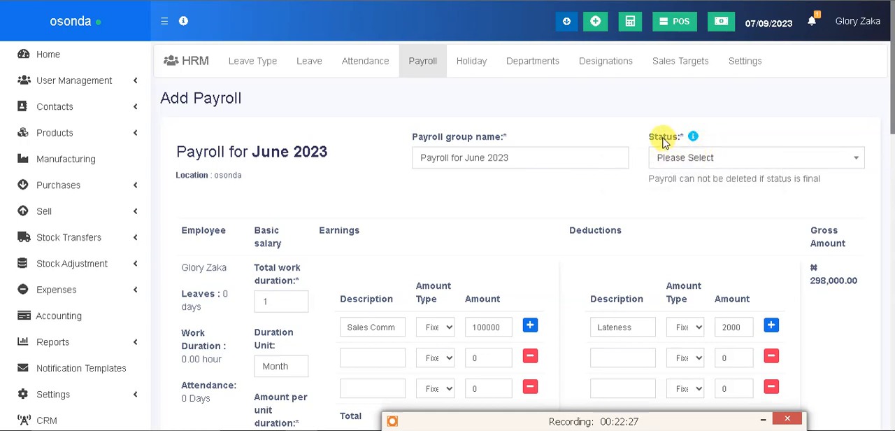
left_click(690, 159)
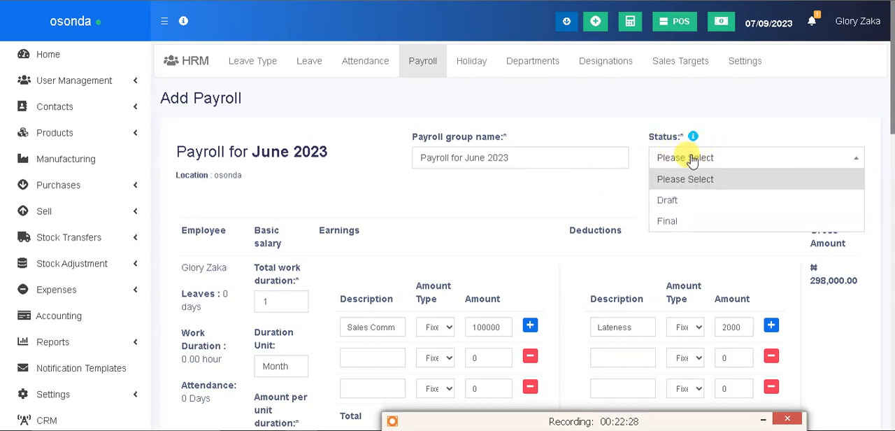
left_click(677, 222)
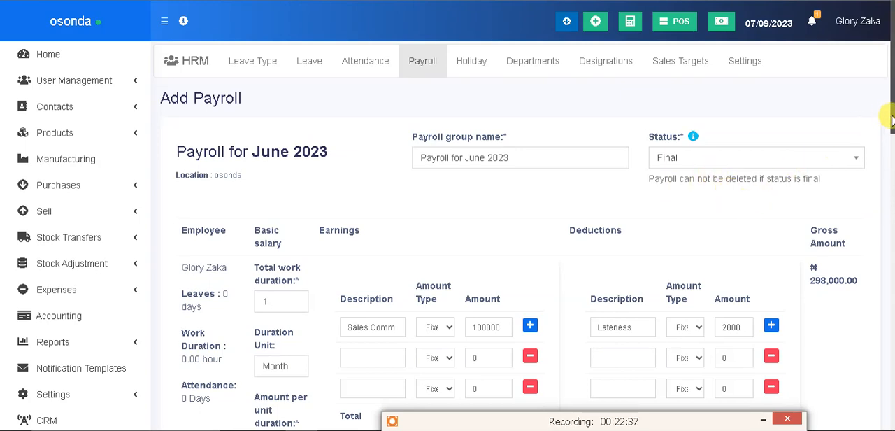
left_click_drag(890, 119, 874, 430)
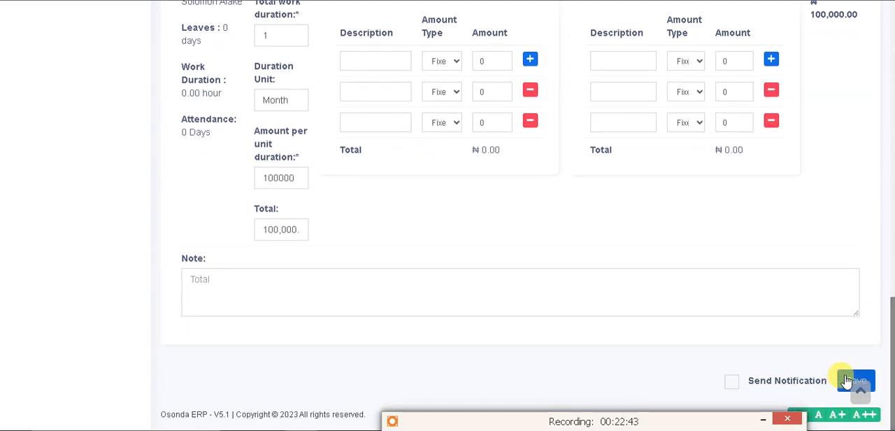
left_click(846, 380)
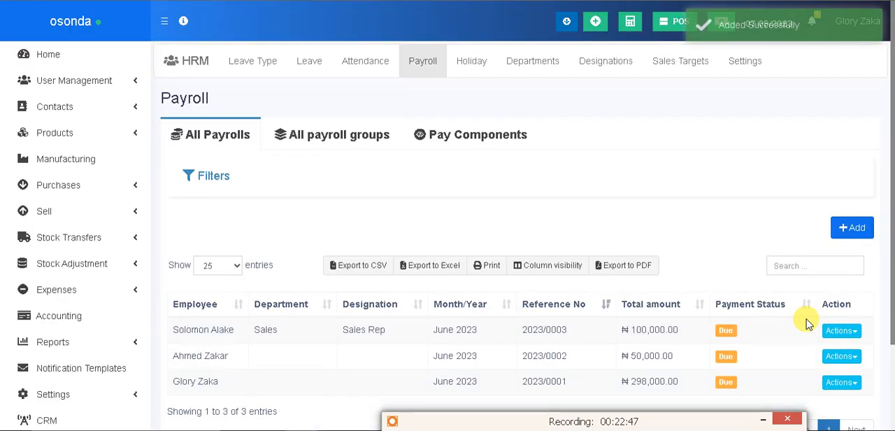
View the June 2023 payslip of the Sales Rep in the Sales department
left_click_drag(893, 153, 886, 265)
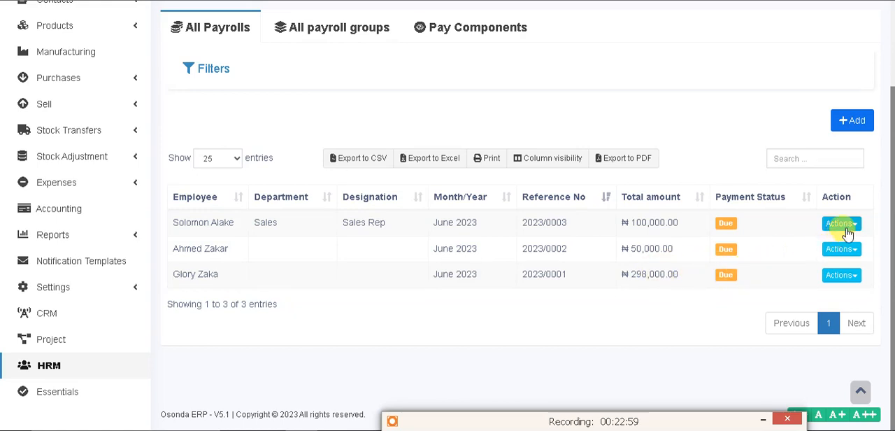
left_click(854, 225)
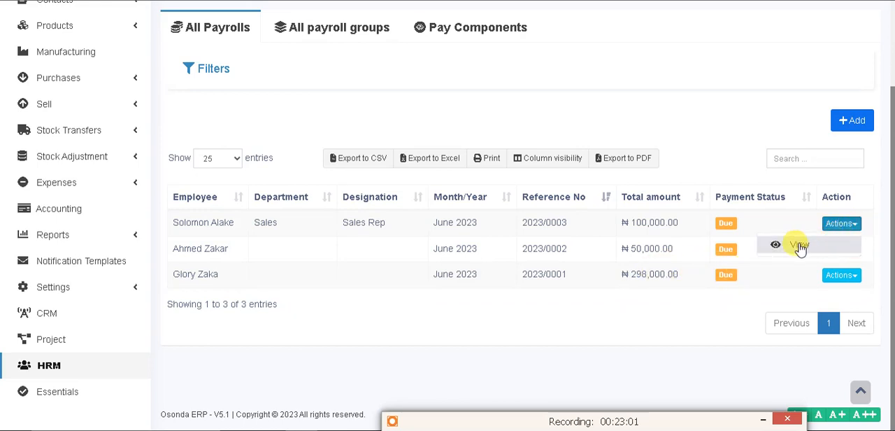
left_click(798, 246)
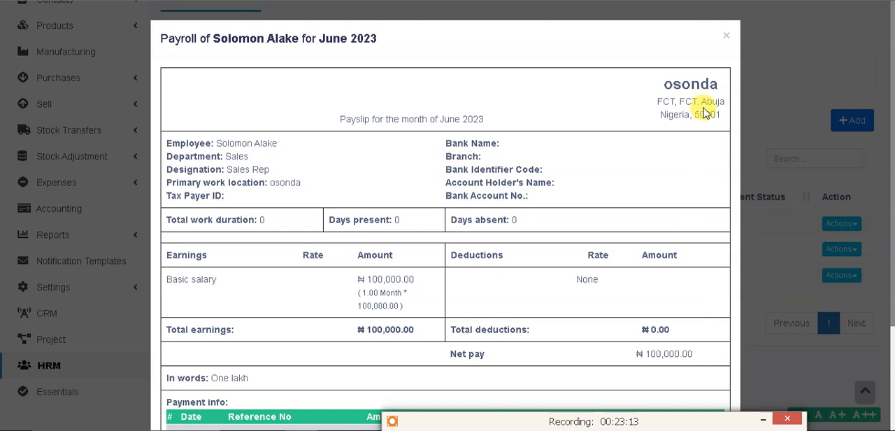
View the June 2023 payslip of the employee with the Sales Comm earning and close it after review
left_click(725, 38)
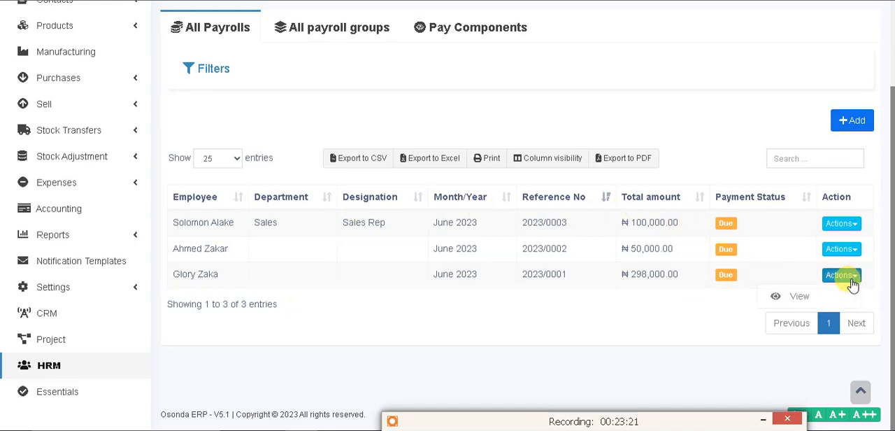
left_click(799, 297)
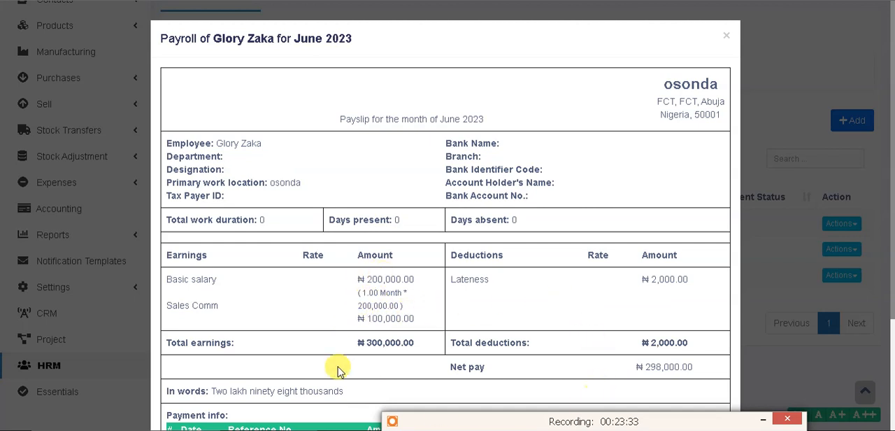
left_click(727, 36)
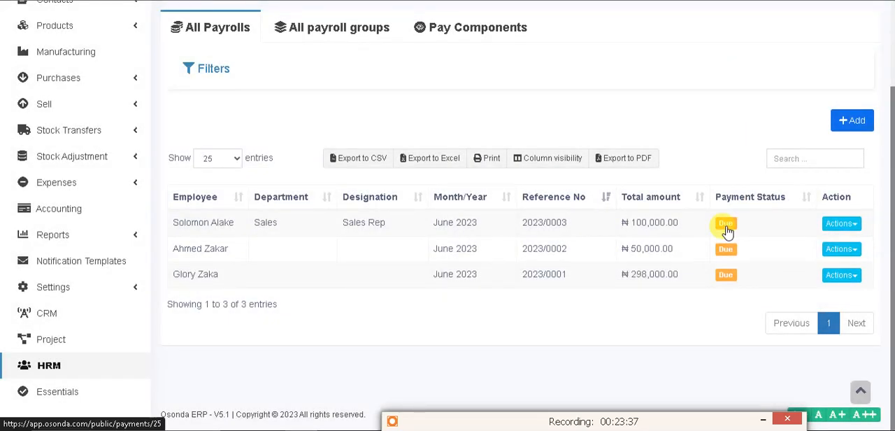
Open the June 2023 payroll group for editing and look over its status, earnings and deductions
left_click(351, 26)
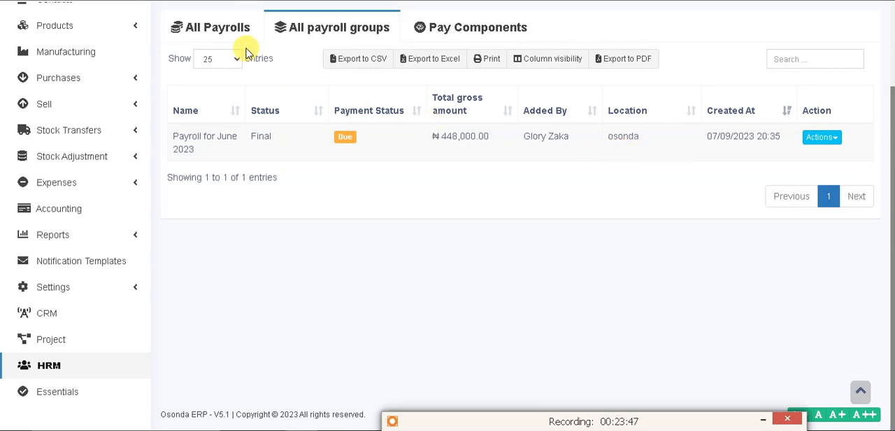
left_click(840, 140)
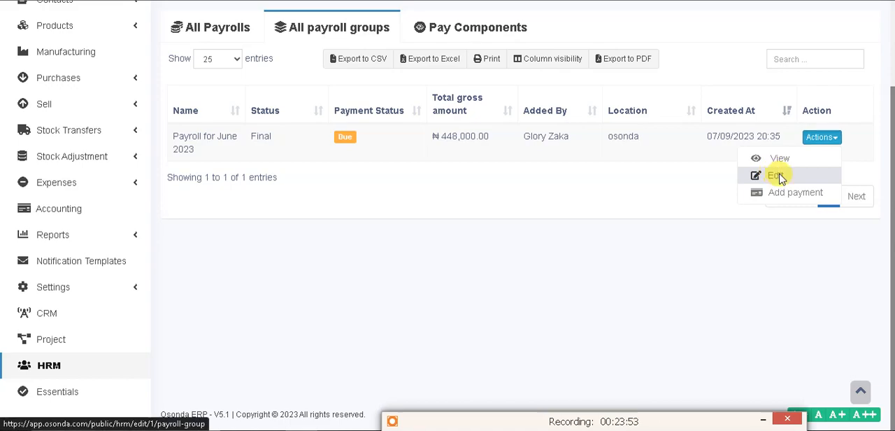
left_click(780, 176)
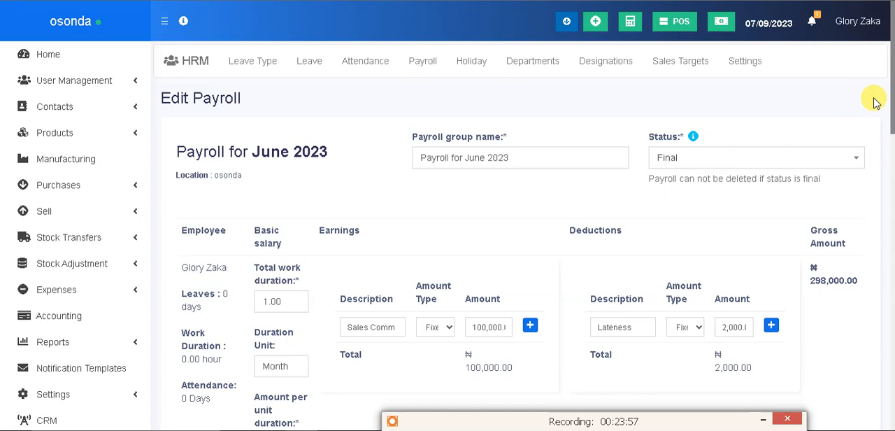
left_click_drag(887, 104, 865, 73)
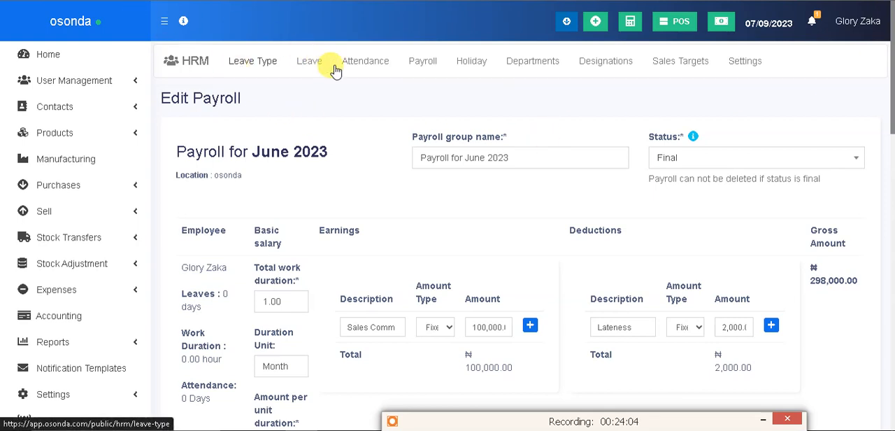
Open the payment entry for the June 2023 payroll group and review each employee's payment details
left_click(426, 63)
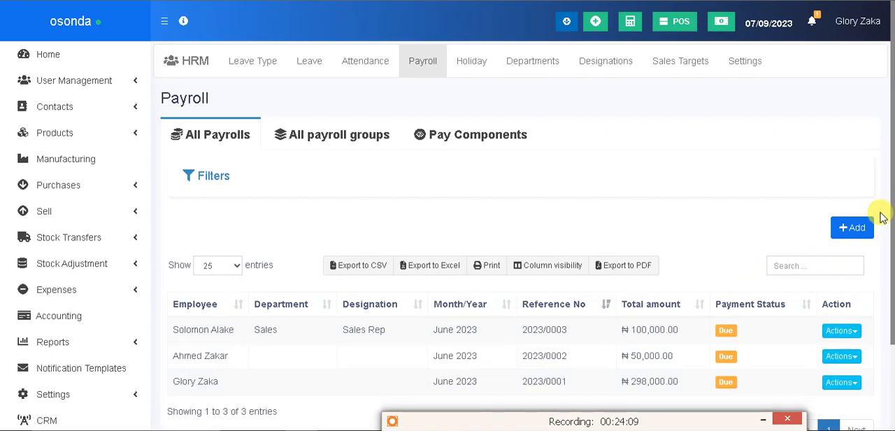
left_click_drag(892, 234, 889, 260)
left_click(378, 107)
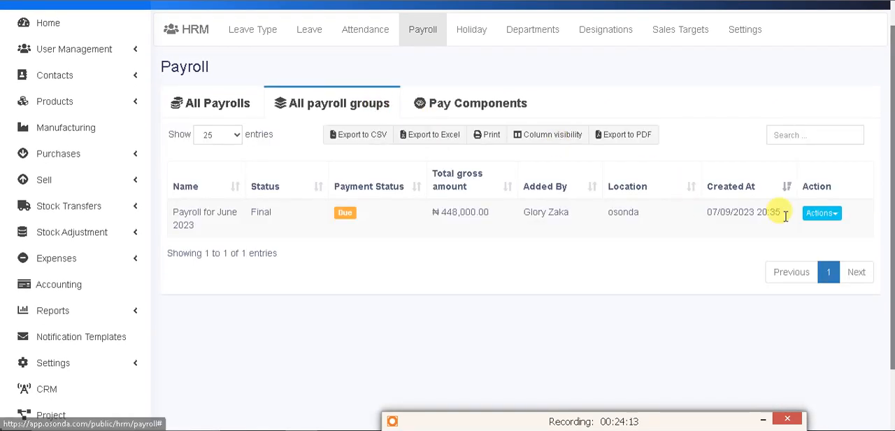
left_click(836, 215)
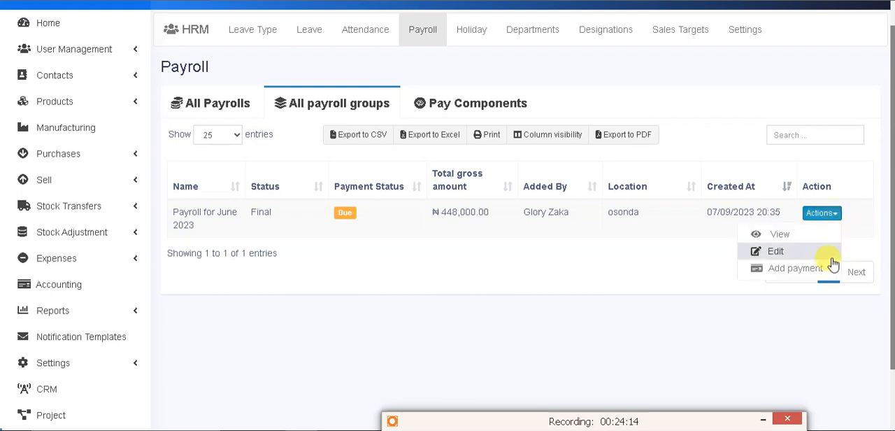
left_click(793, 270)
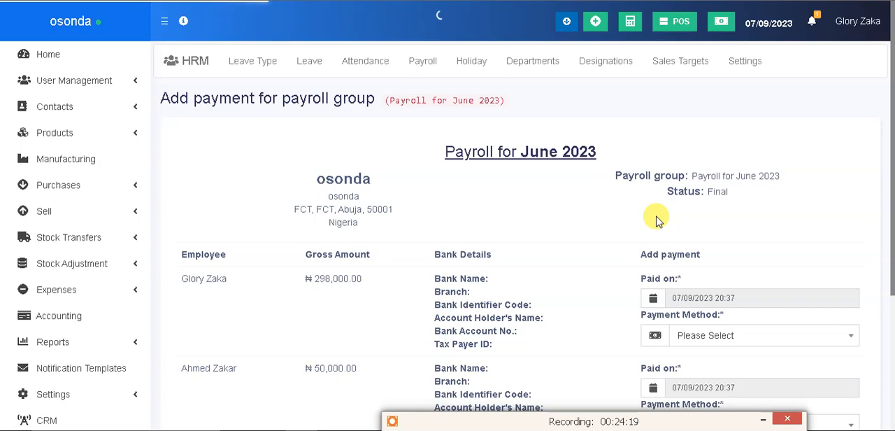
left_click_drag(885, 132, 889, 278)
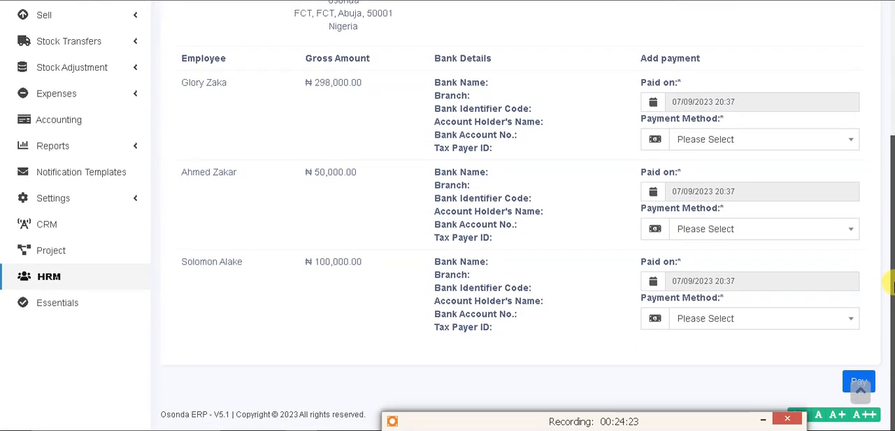
scroll(872, 204, "up", 2)
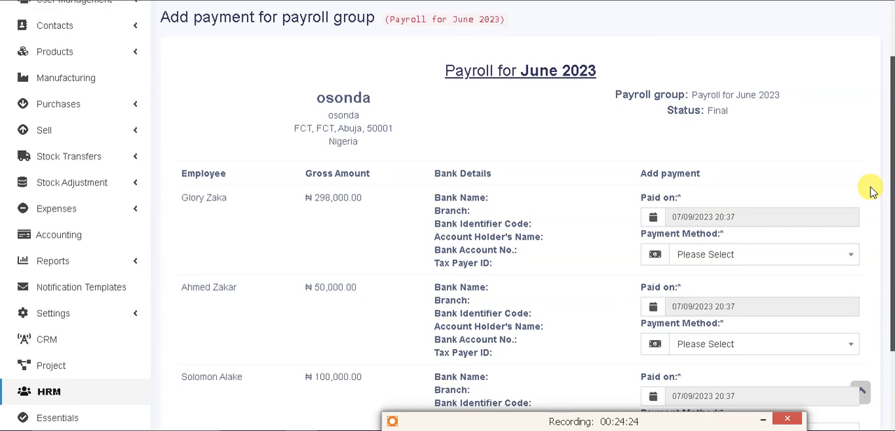
scroll(871, 189, "down", 2)
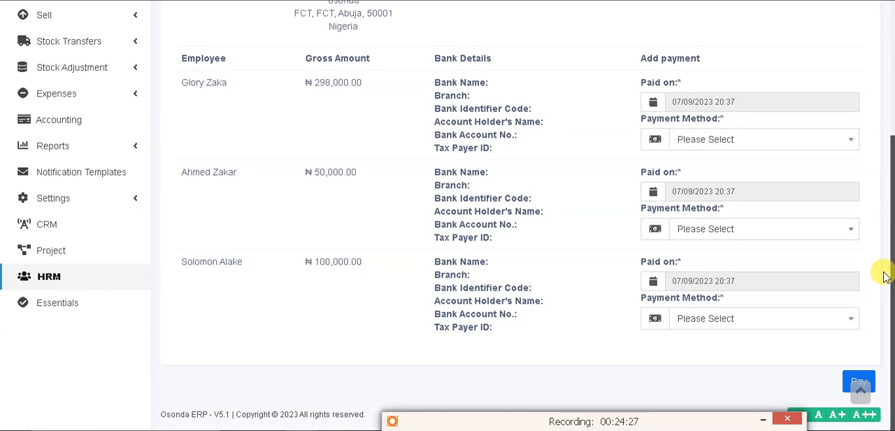
scroll(884, 277, "up", 1)
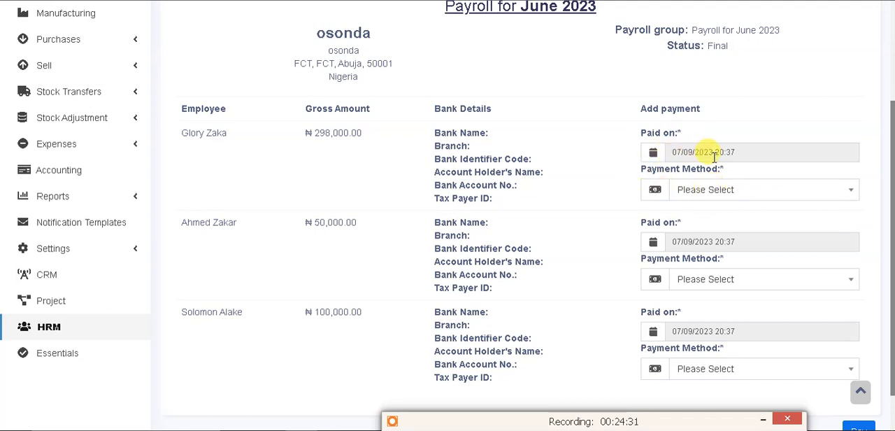
Try Card as the first employee's payment method, but settle on Cash
left_click(786, 196)
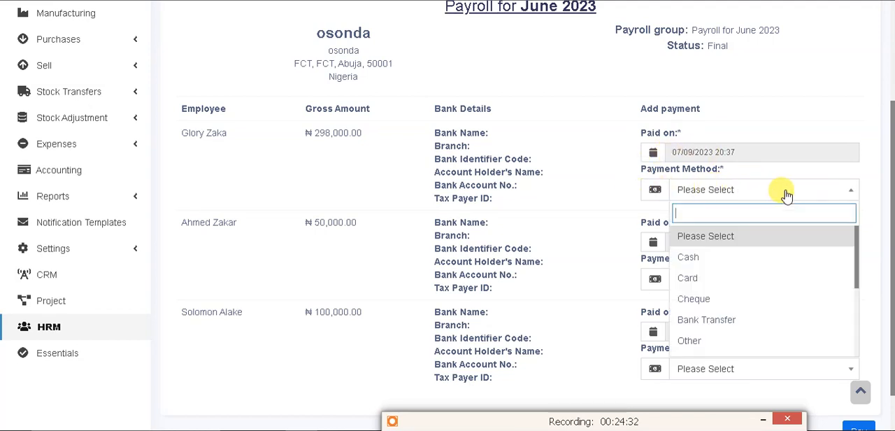
left_click(743, 276)
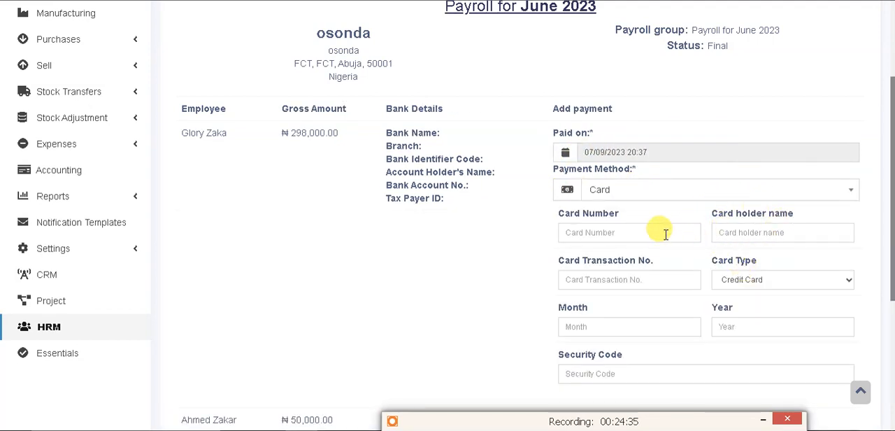
left_click(660, 192)
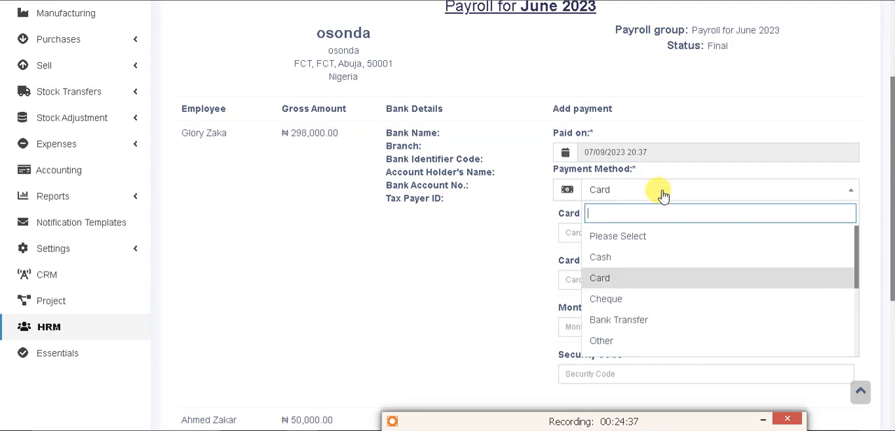
left_click(635, 253)
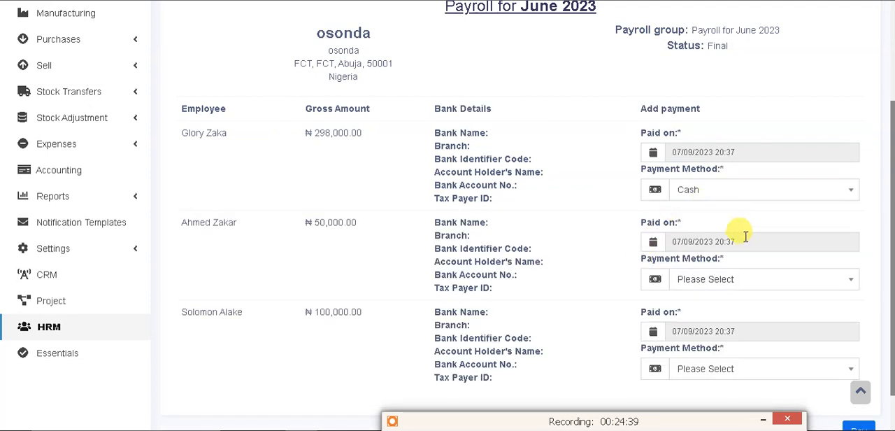
Set the payment method of the other two employees to Cash and pay the June 2023 payroll
left_click(751, 280)
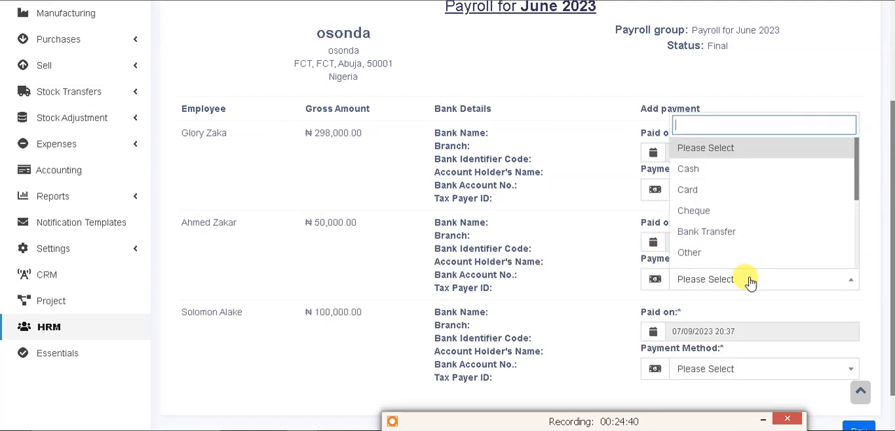
left_click(712, 174)
left_click(732, 364)
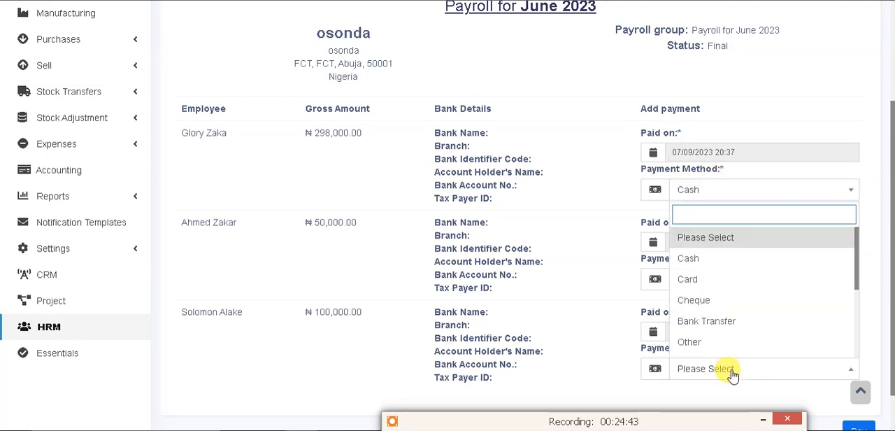
left_click(680, 256)
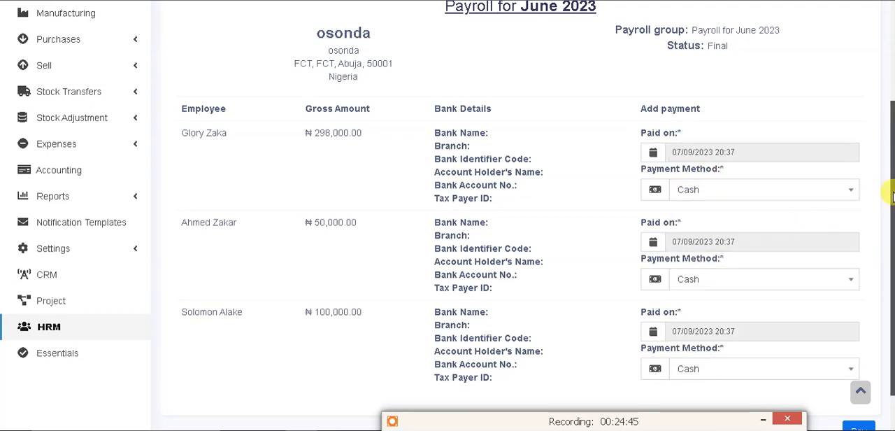
scroll(885, 203, "down", 2)
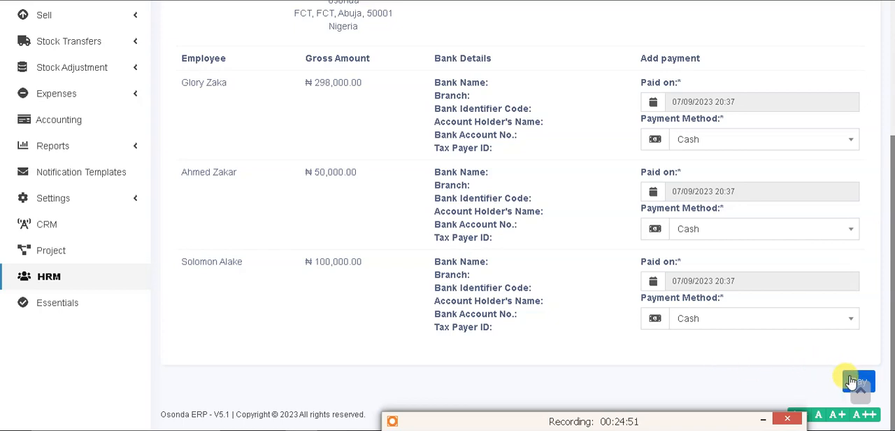
left_click(855, 381)
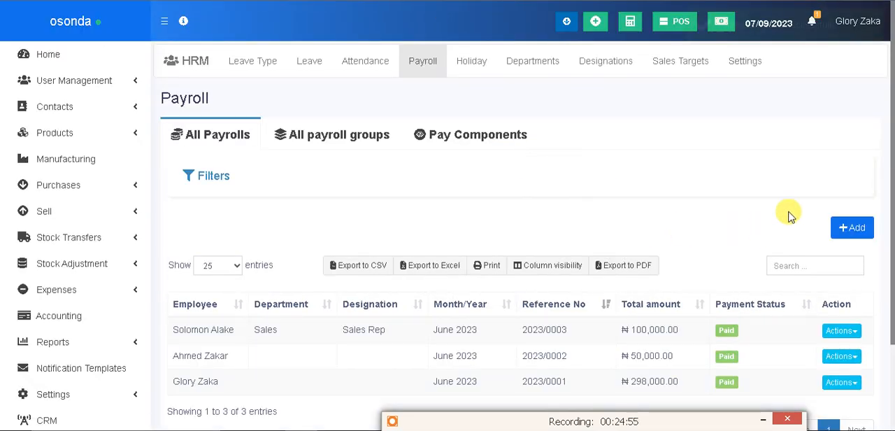
Check the payrolls' payment status, view the June 2023 payroll group's details and send it to print
left_click_drag(885, 183, 889, 276)
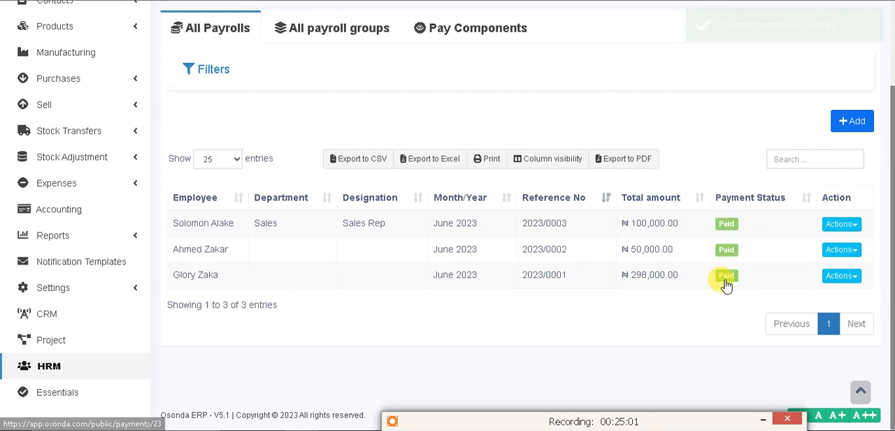
left_click_drag(892, 184, 893, 122)
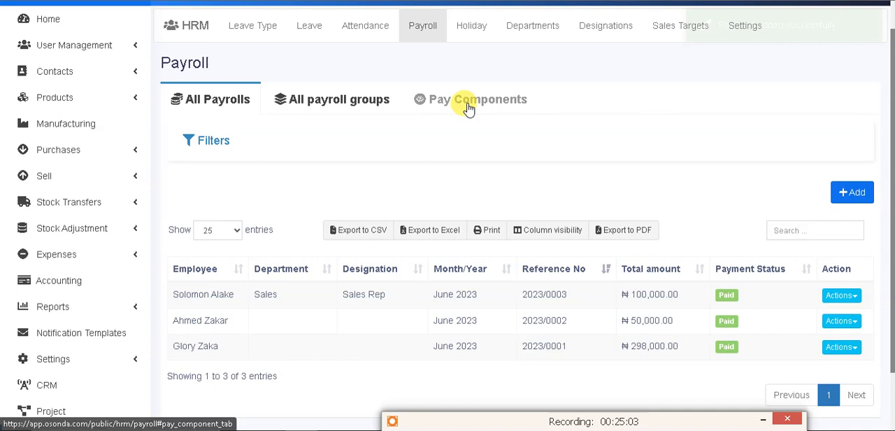
left_click(367, 100)
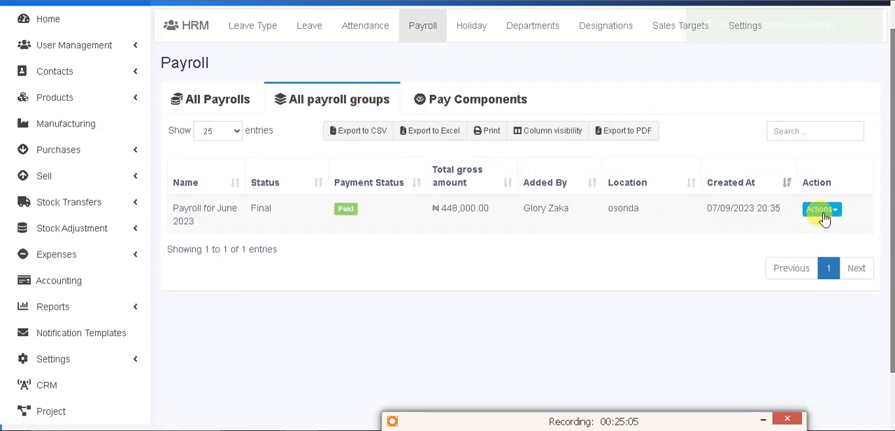
left_click(781, 232)
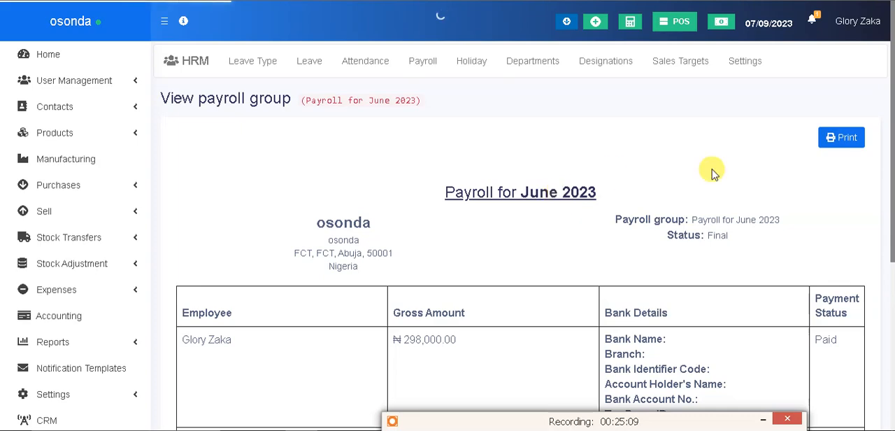
left_click_drag(892, 126, 881, 306)
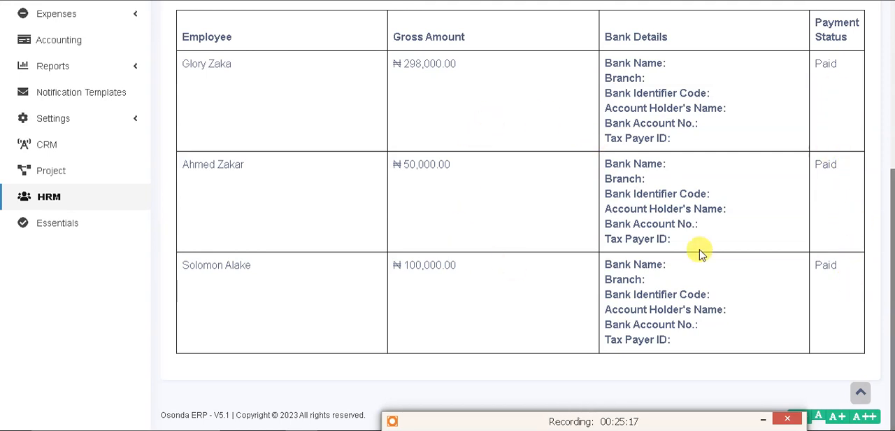
left_click_drag(890, 269, 885, 86)
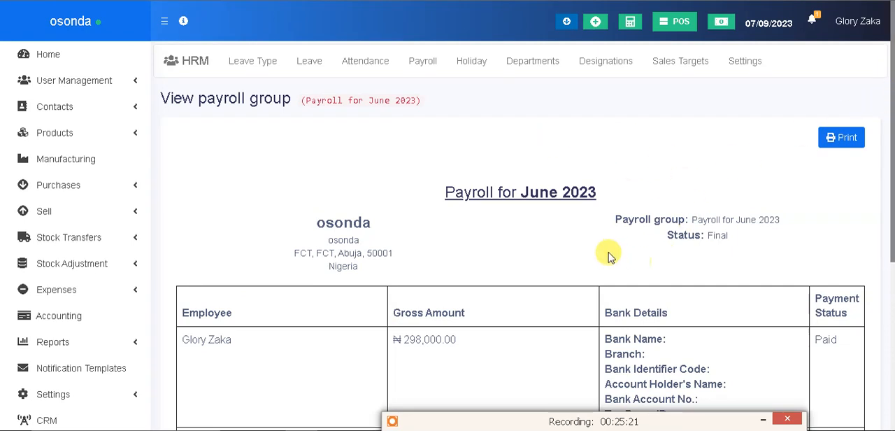
left_click(834, 141)
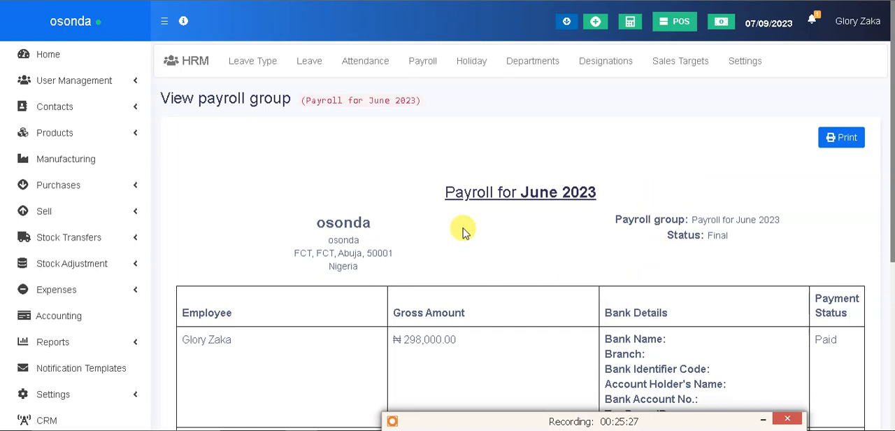
left_click(423, 64)
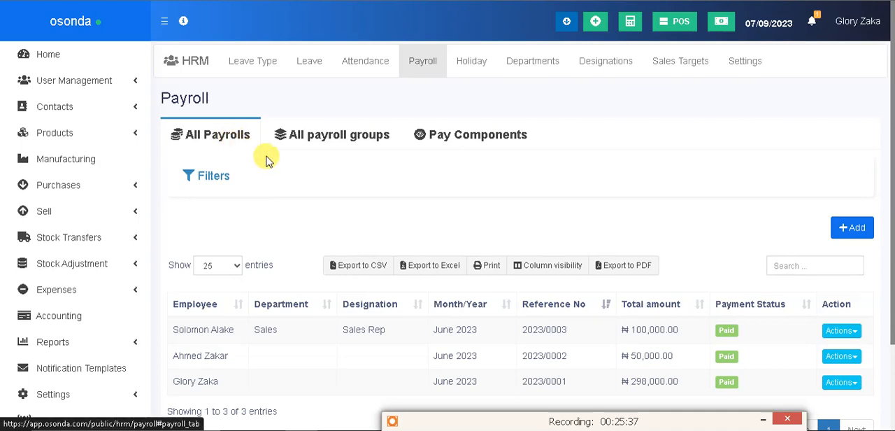
left_click(854, 229)
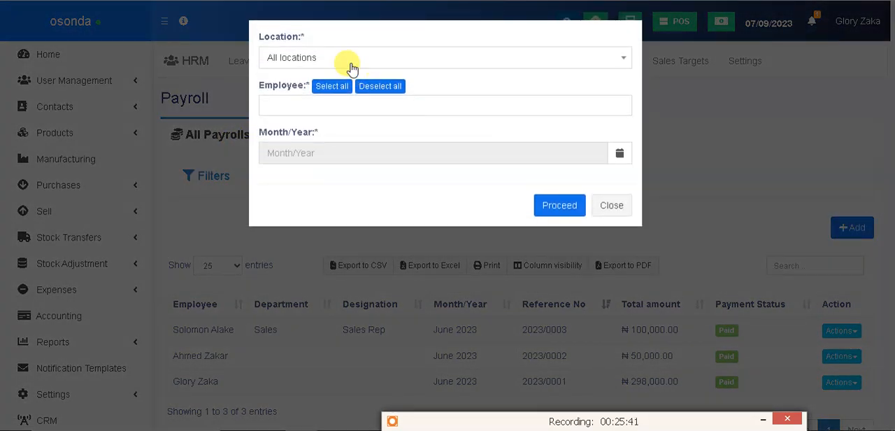
left_click(346, 57)
left_click(298, 98)
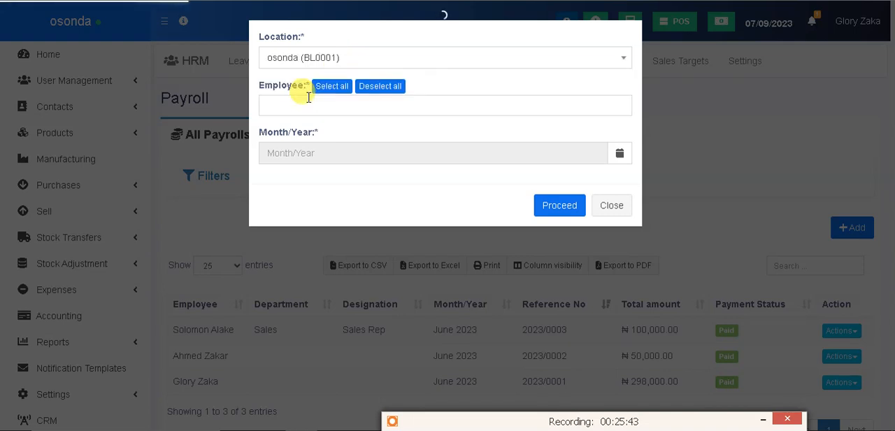
left_click(327, 94)
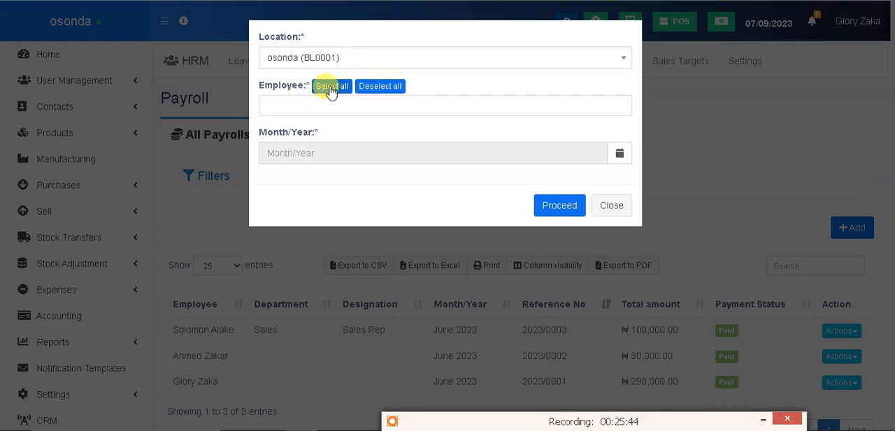
left_click(358, 162)
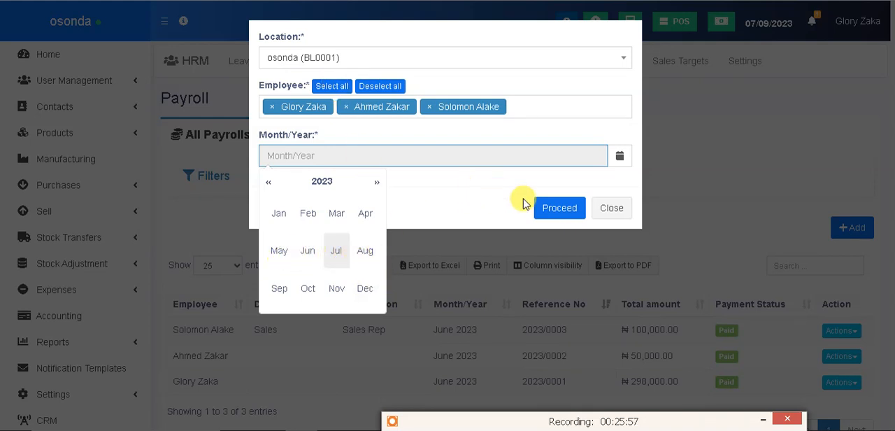
left_click(621, 214)
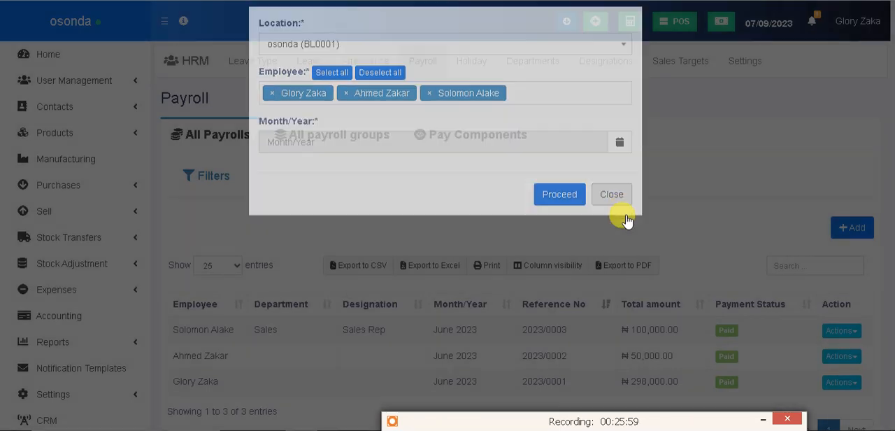